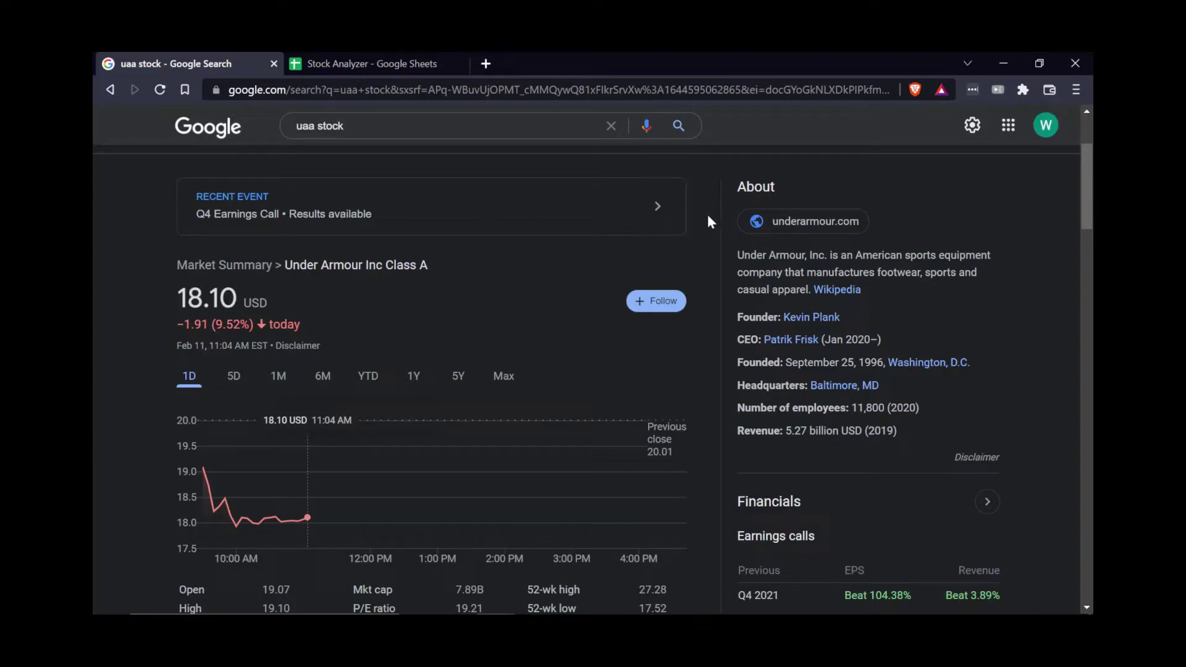
Show the one-year price chart for Under Armour Class A stock.
click(414, 379)
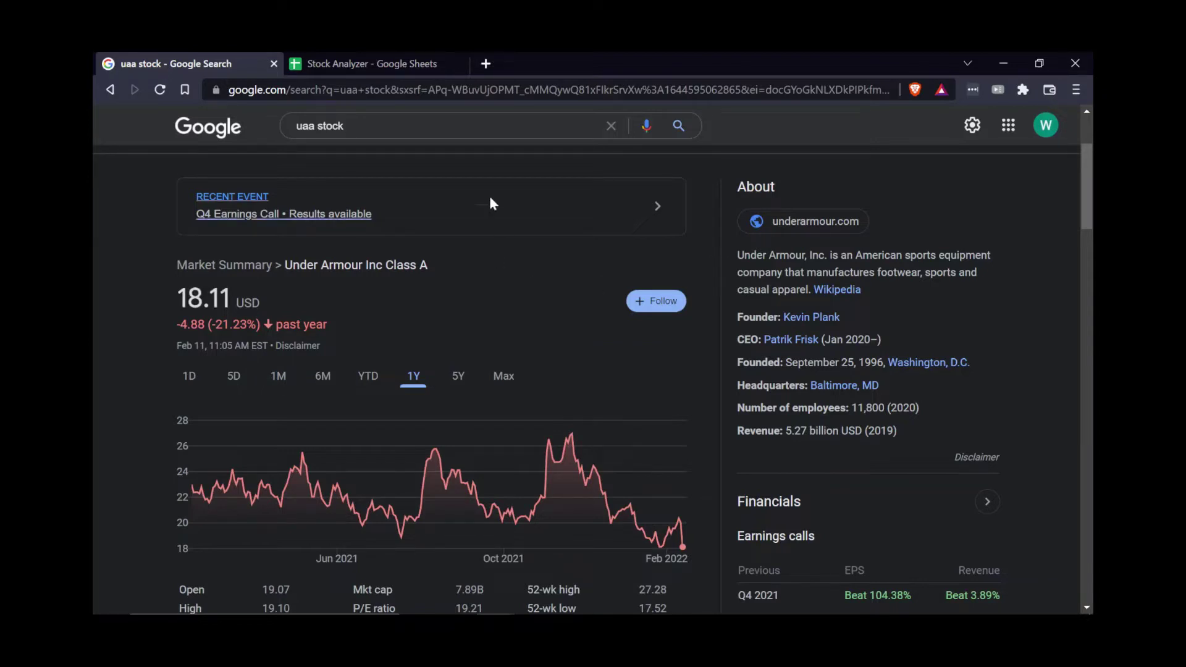
Switch to the Stock Analyzer spreadsheet in Google Sheets and hide its menus to enlarge the grid.
click(404, 69)
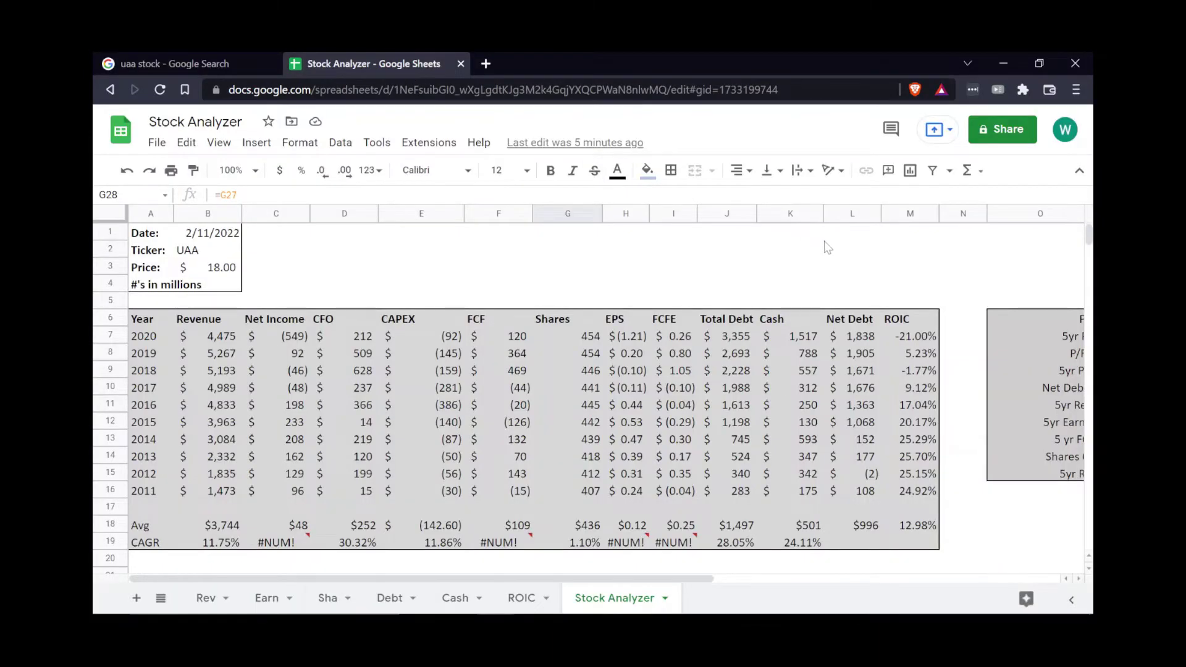
key(ctrl+shift+f)
click(963, 302)
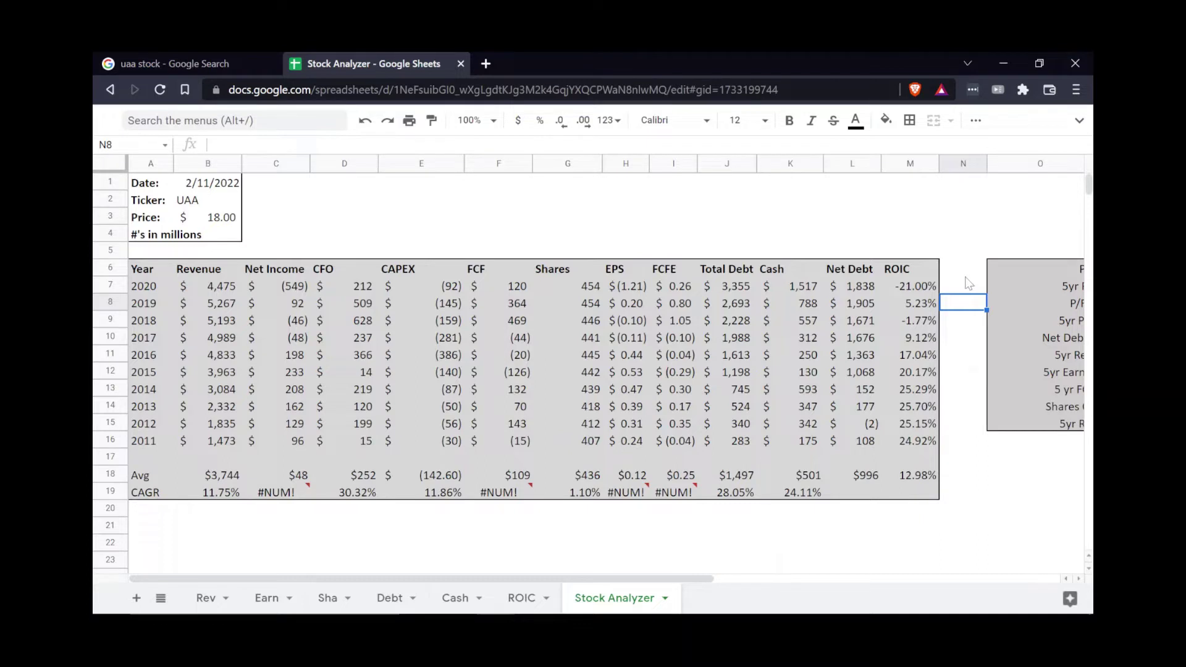
Examine the Revenue and Net Income columns from 2011 to 2020, comparing the trend in both.
click(202, 444)
drag(205, 448, 335, 280)
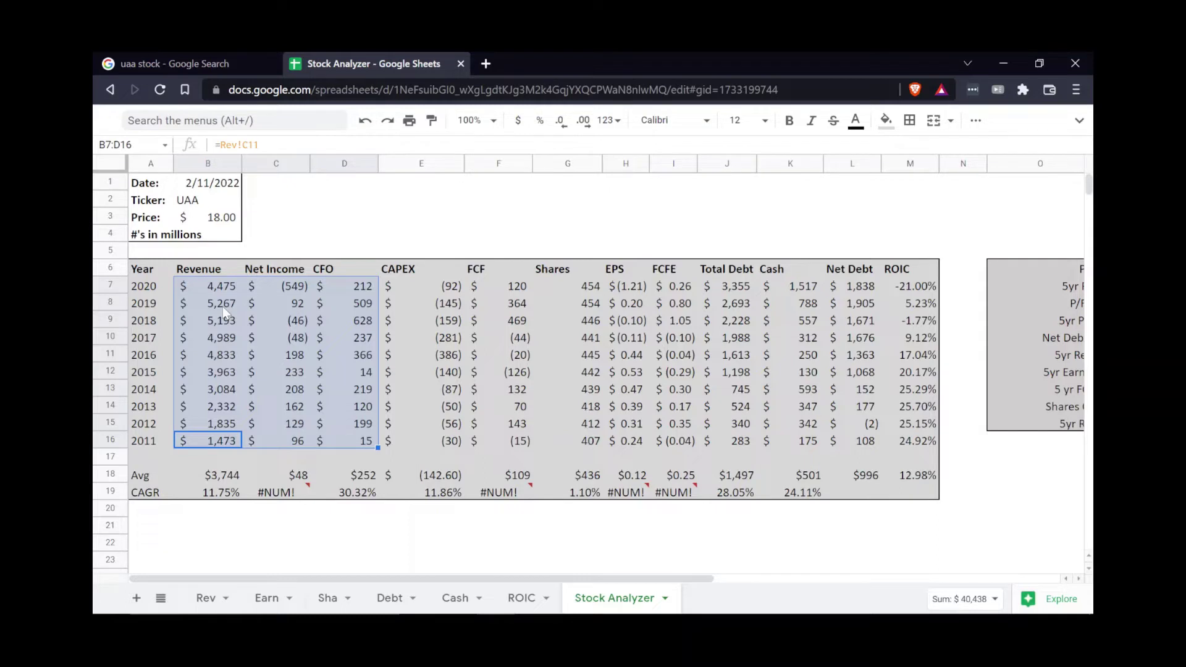
click(296, 443)
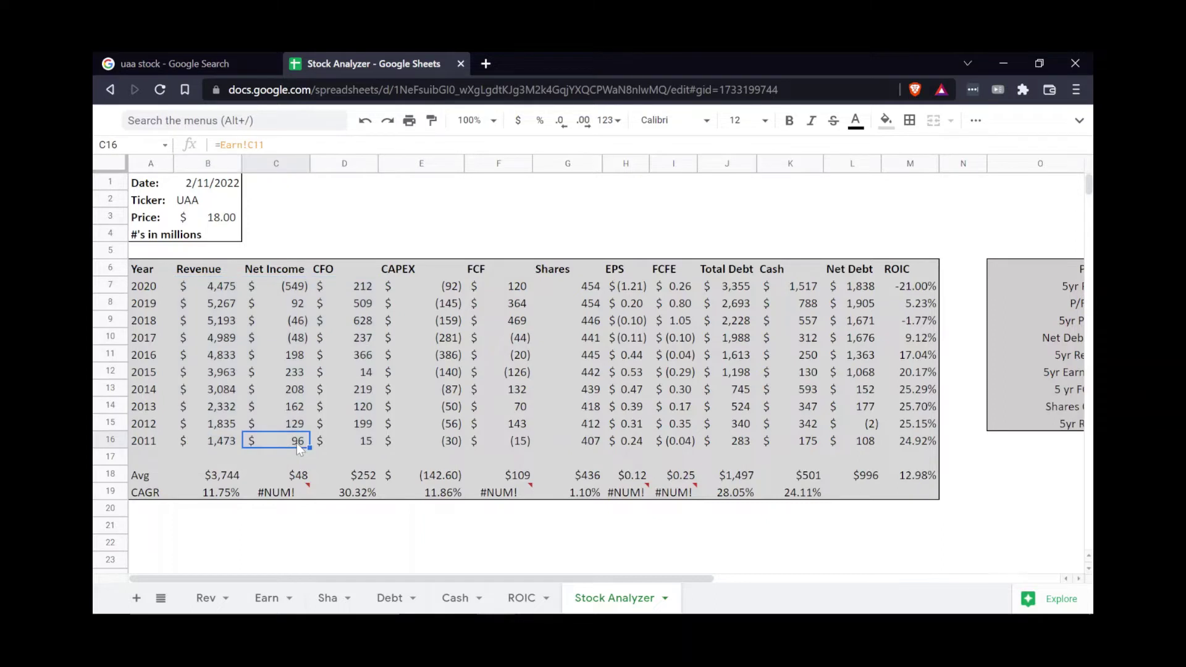
click(292, 291)
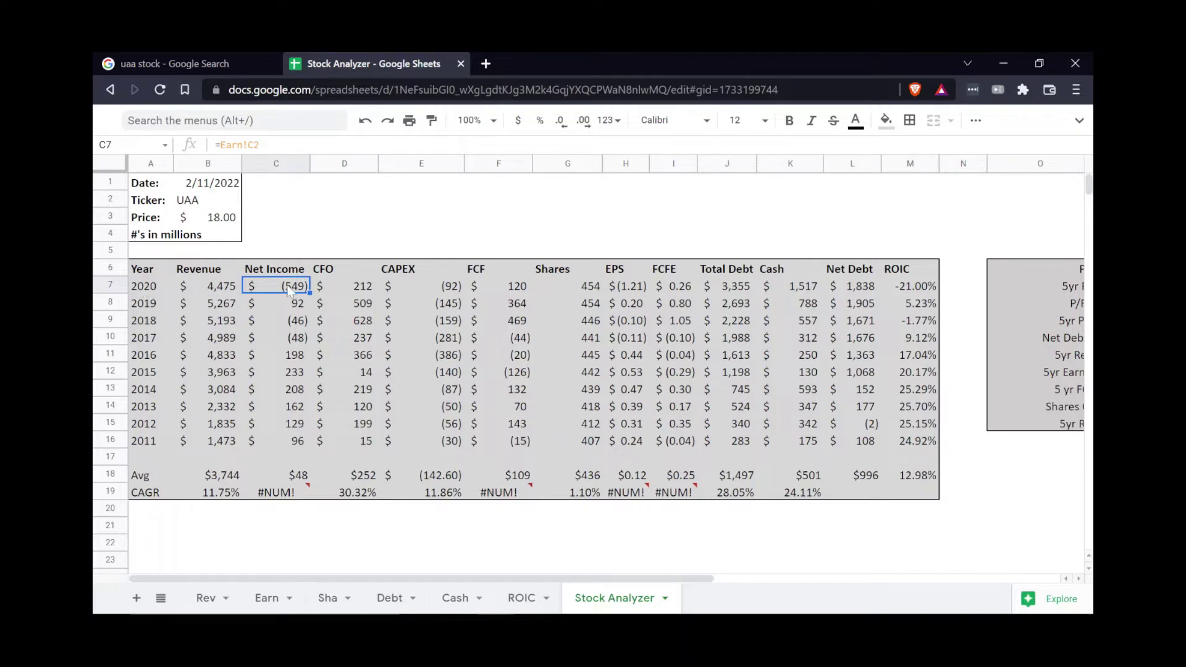
drag(280, 442, 298, 309)
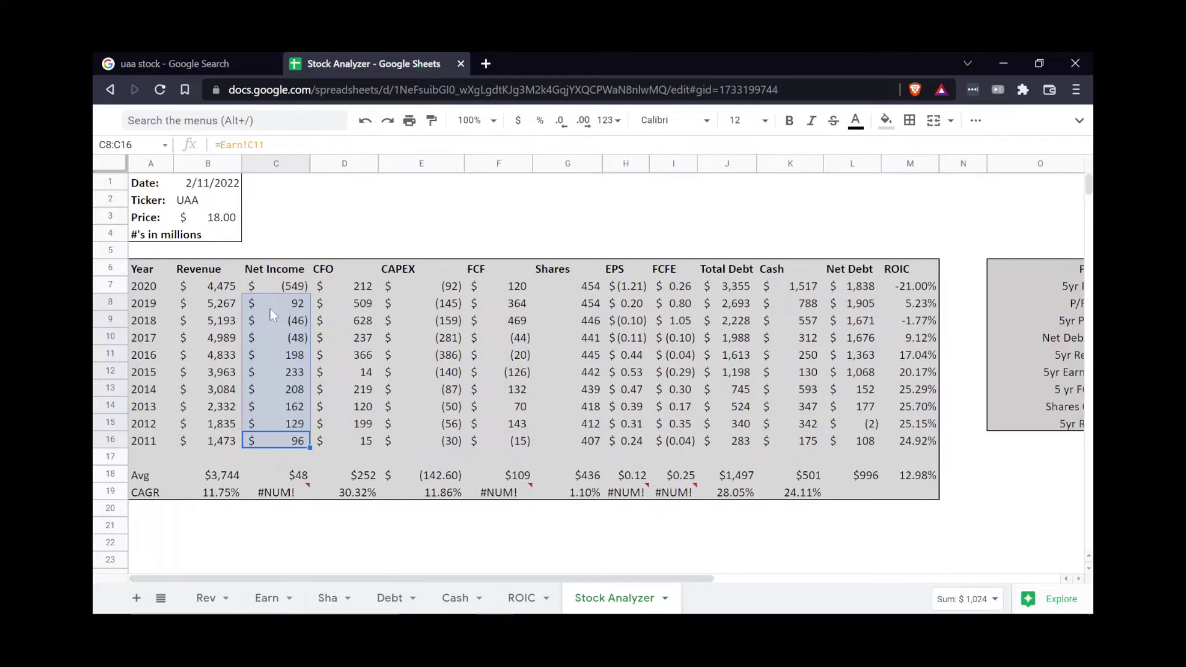
drag(224, 440, 233, 313)
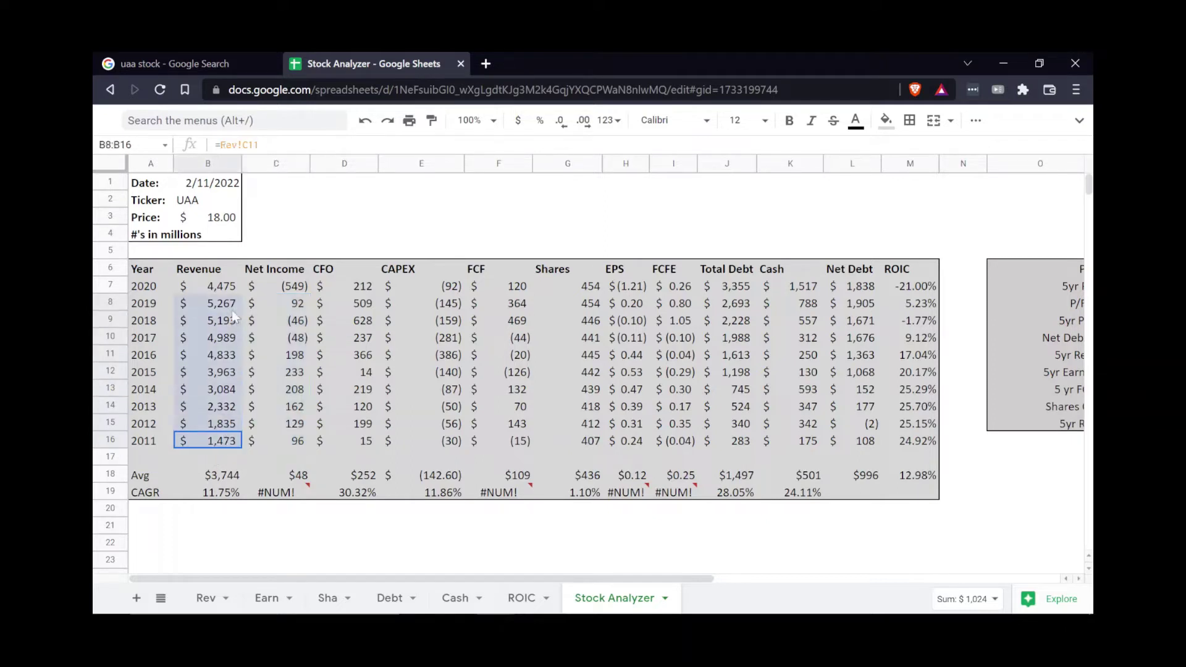
drag(301, 441, 283, 305)
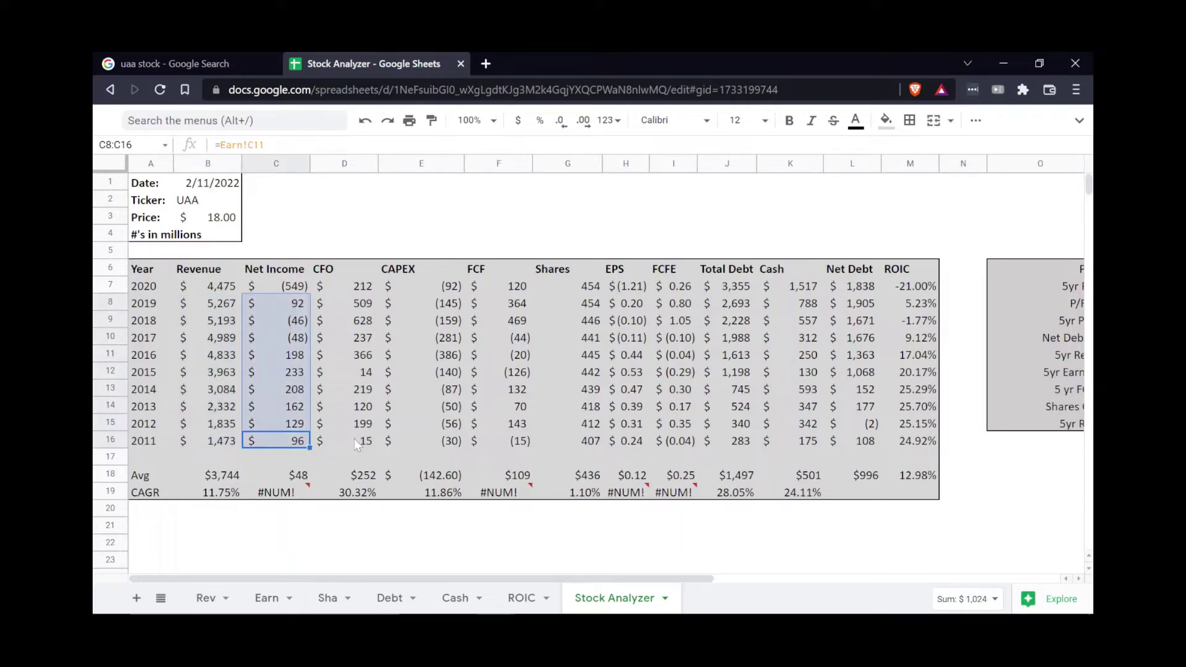
Review the 2011 to 2020 figures for CFO, CAPEX, FCF and Shares by highlighting each column in turn.
drag(354, 438, 359, 287)
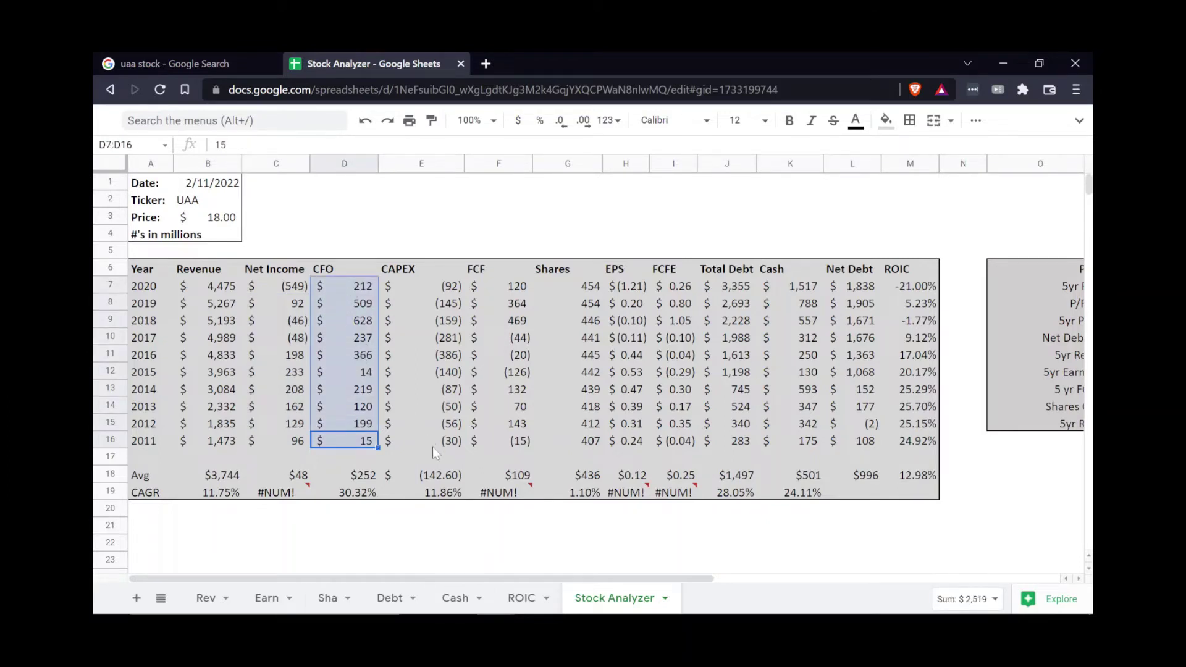
drag(436, 444, 449, 291)
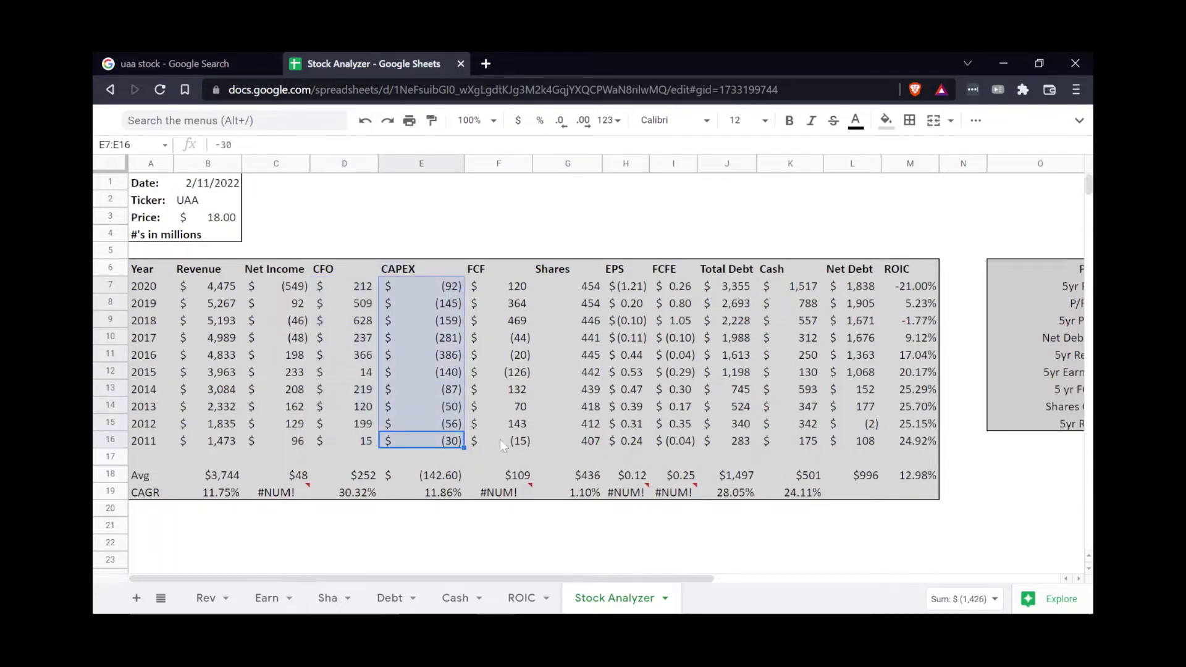
drag(502, 441, 505, 318)
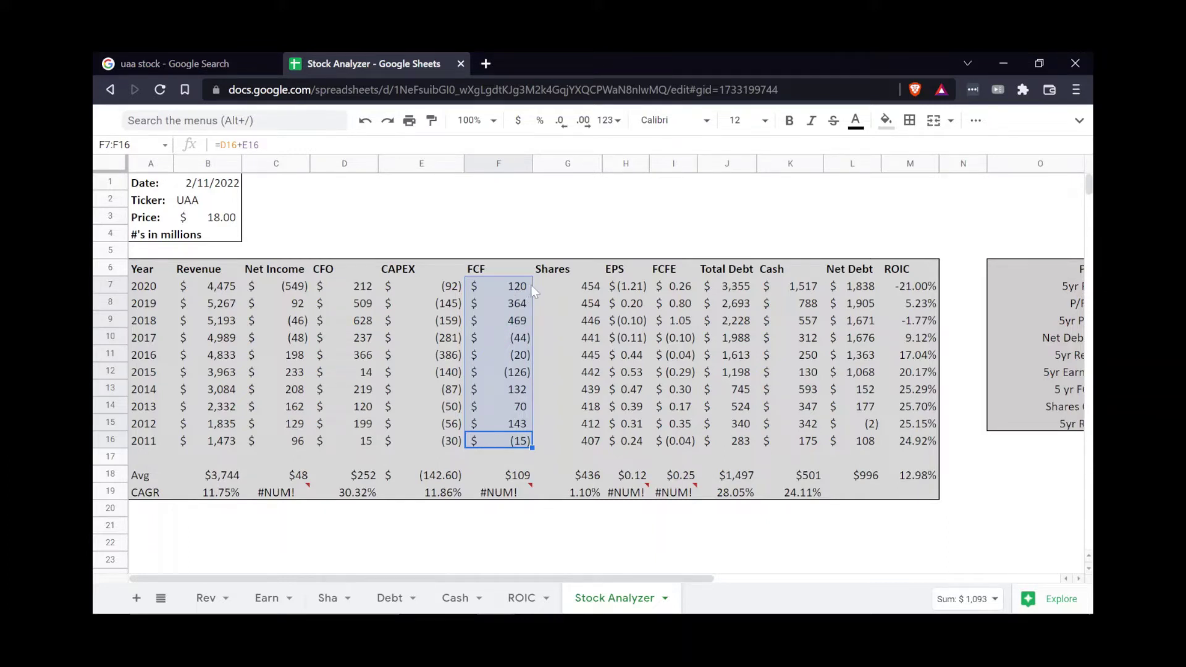
drag(583, 444, 580, 299)
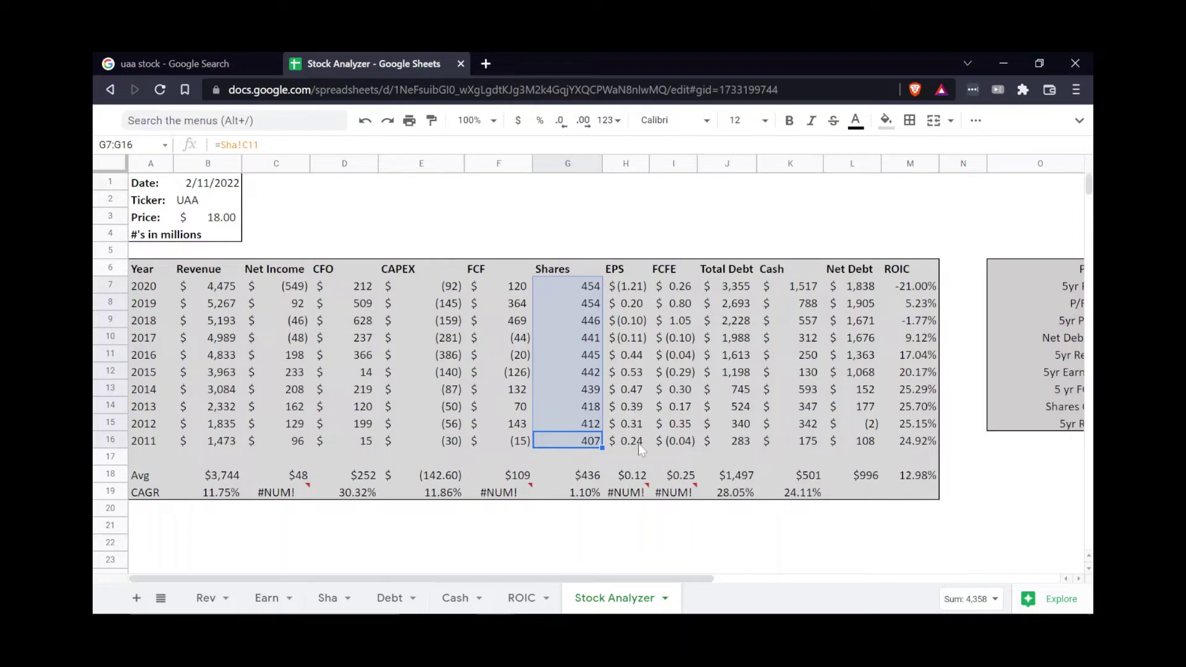
Inspect the EPS values for 2020, 2018 and 2017.
click(630, 292)
click(632, 326)
click(634, 344)
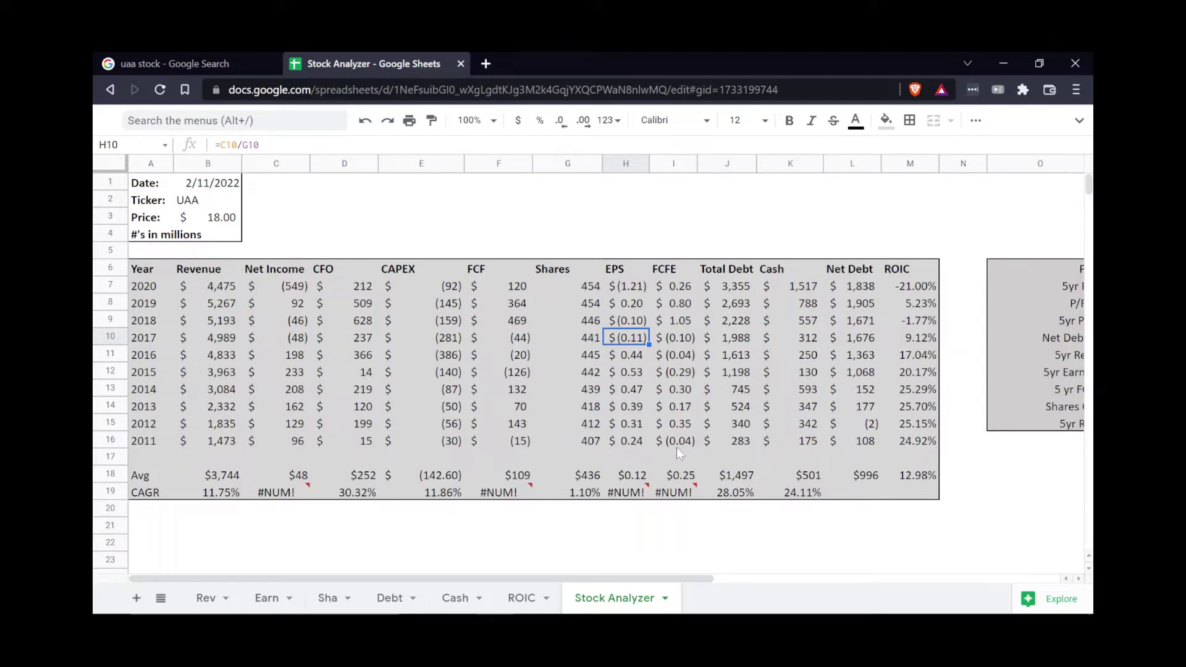
Examine the FCFE column, checking its CAGR cell, the 2018 to 2020 values and the 2015 to 2017 values.
click(683, 493)
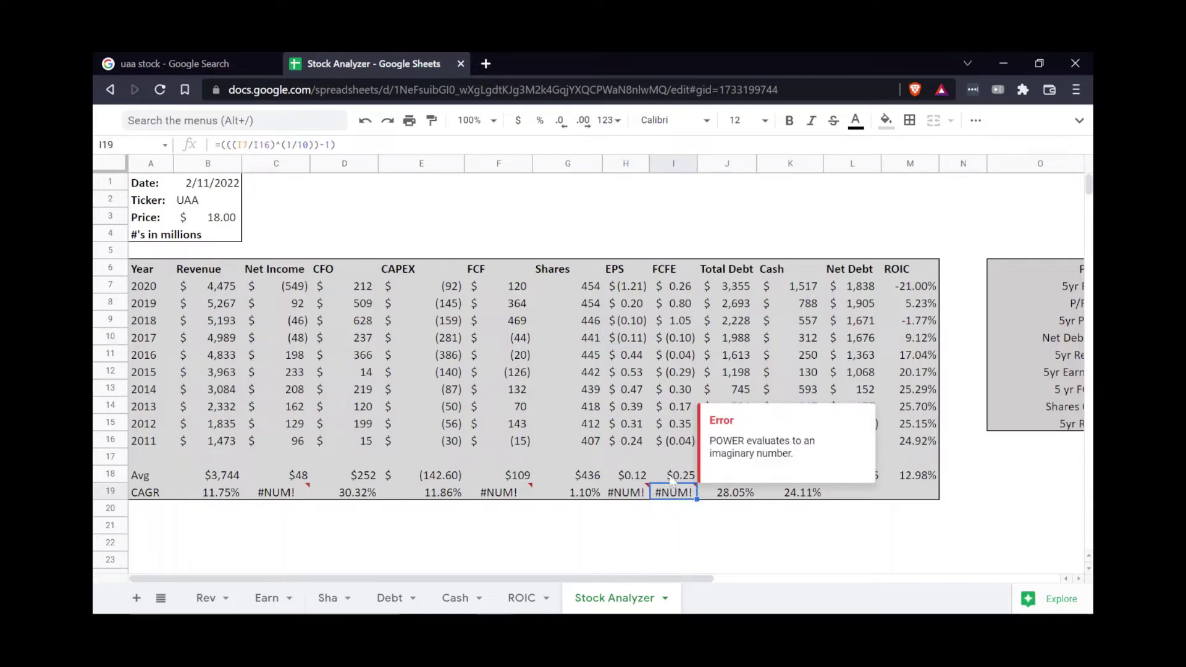
click(666, 443)
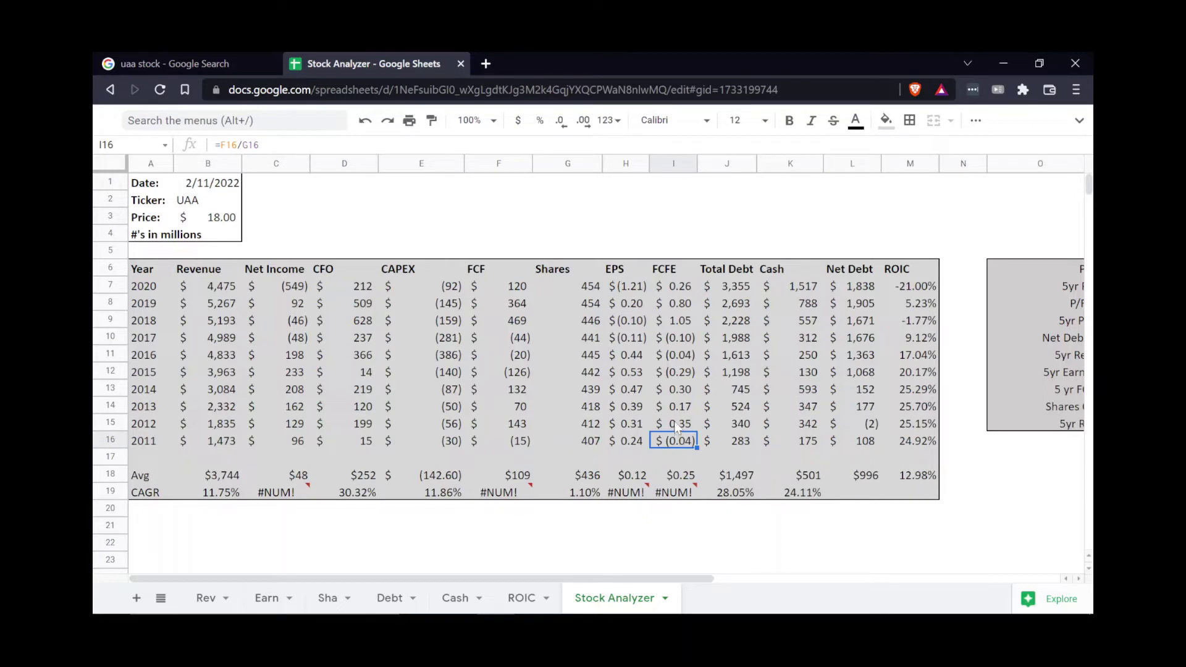
click(685, 428)
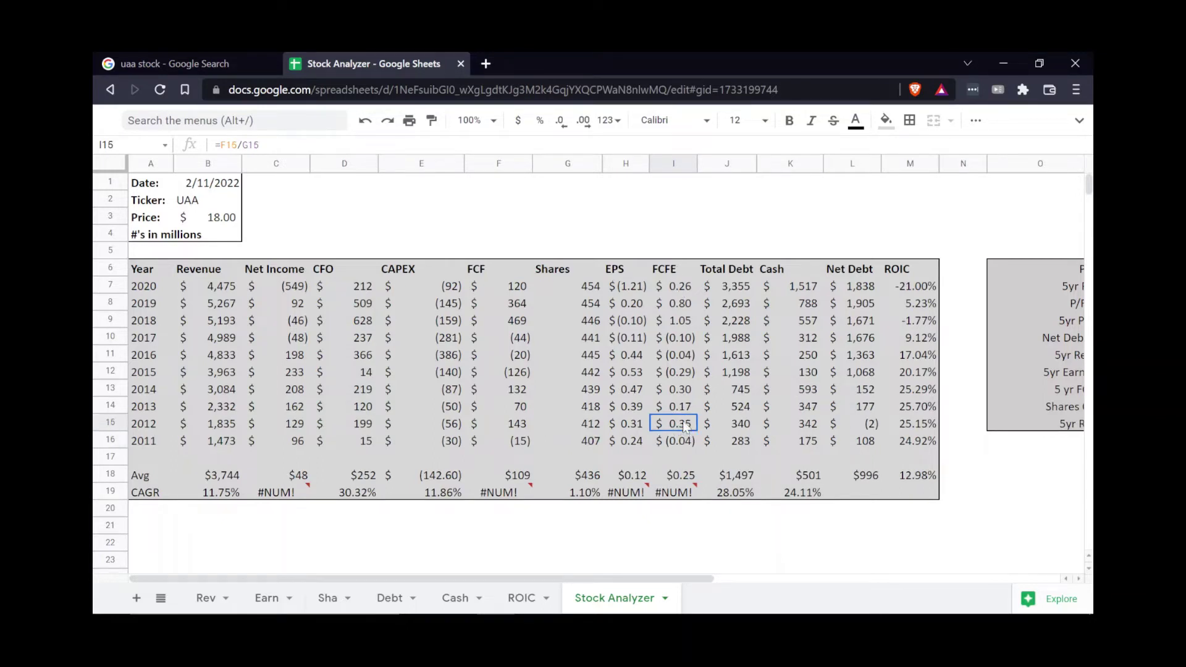
drag(685, 426, 678, 293)
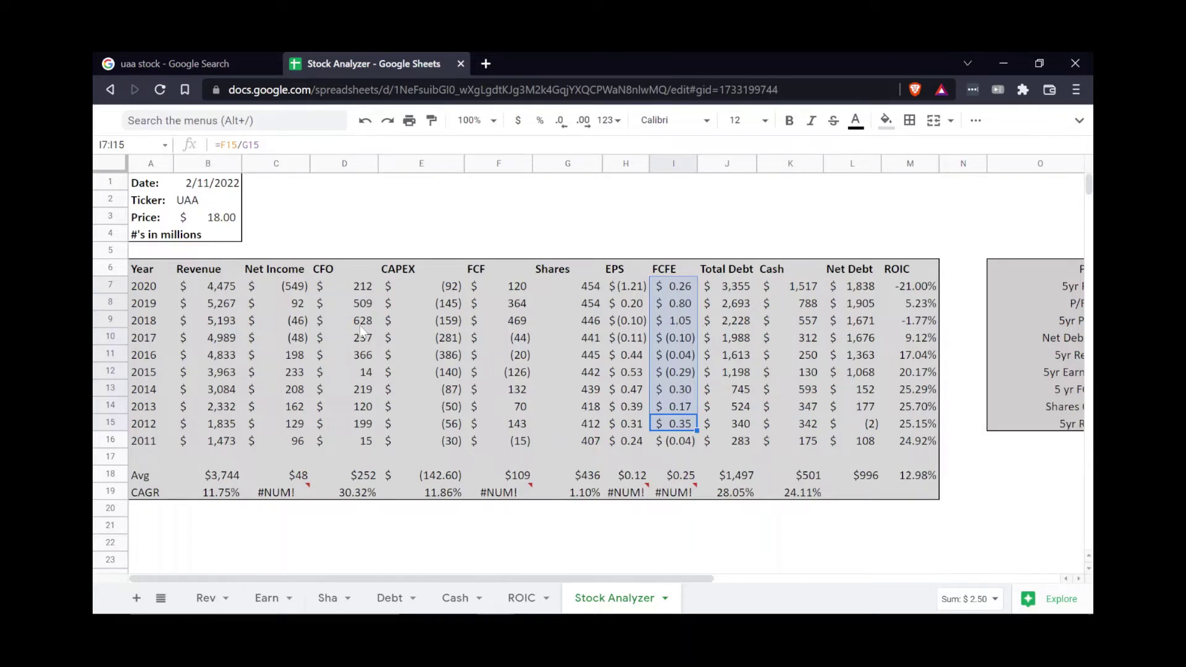
click(680, 321)
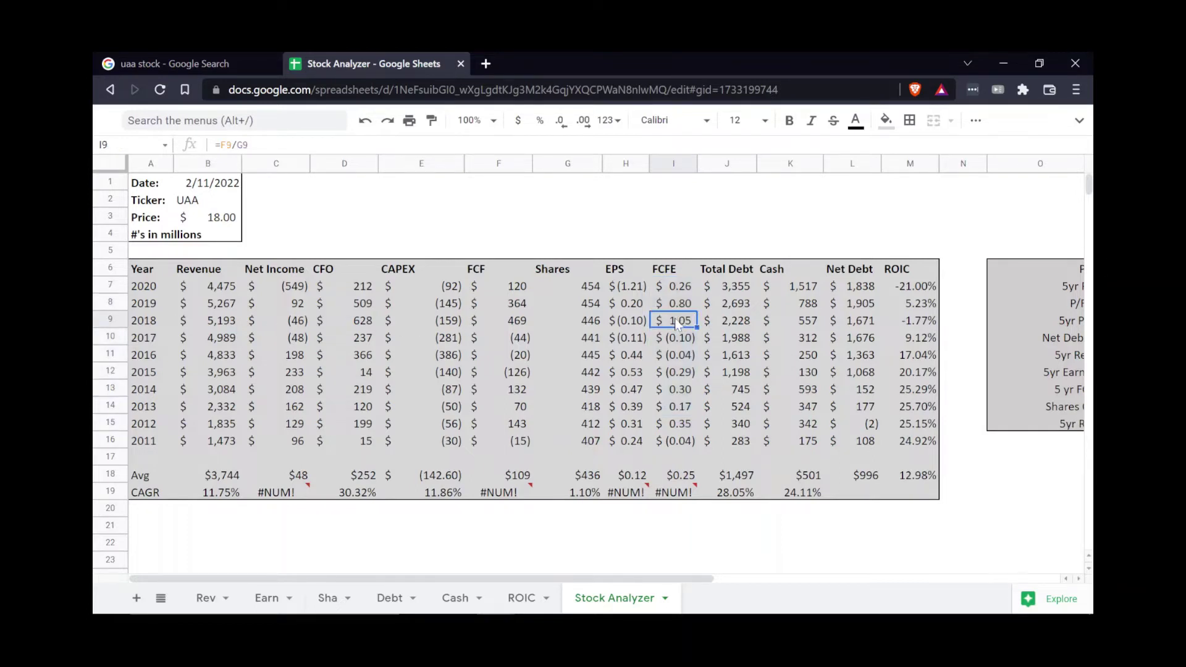
click(681, 305)
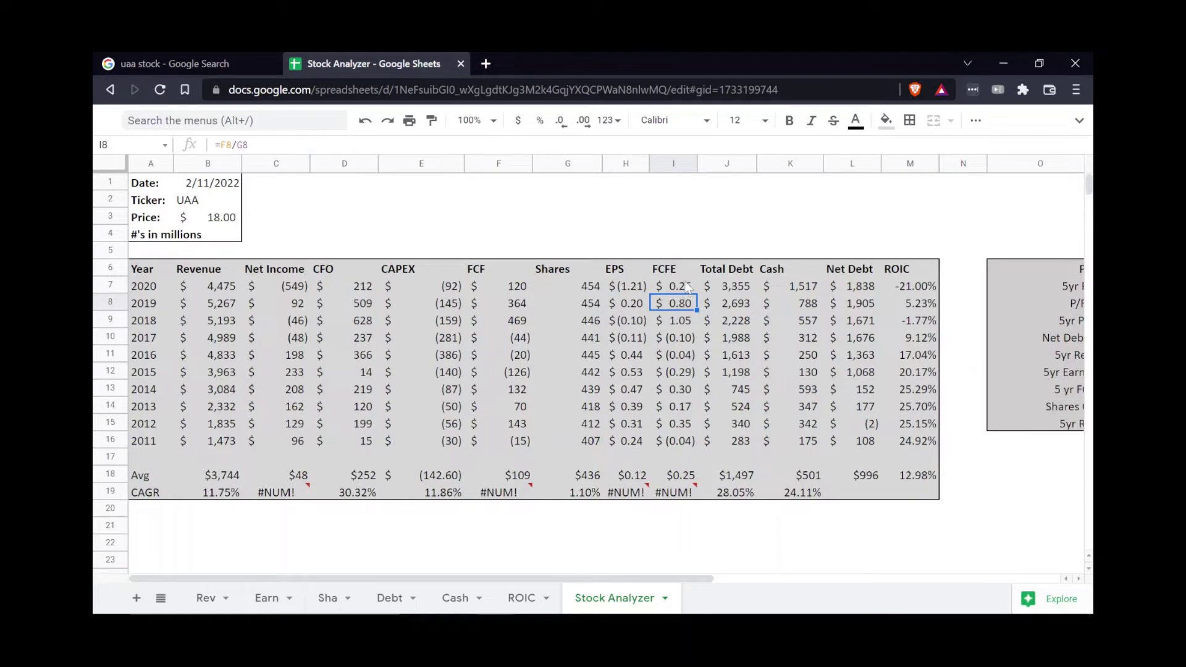
click(685, 287)
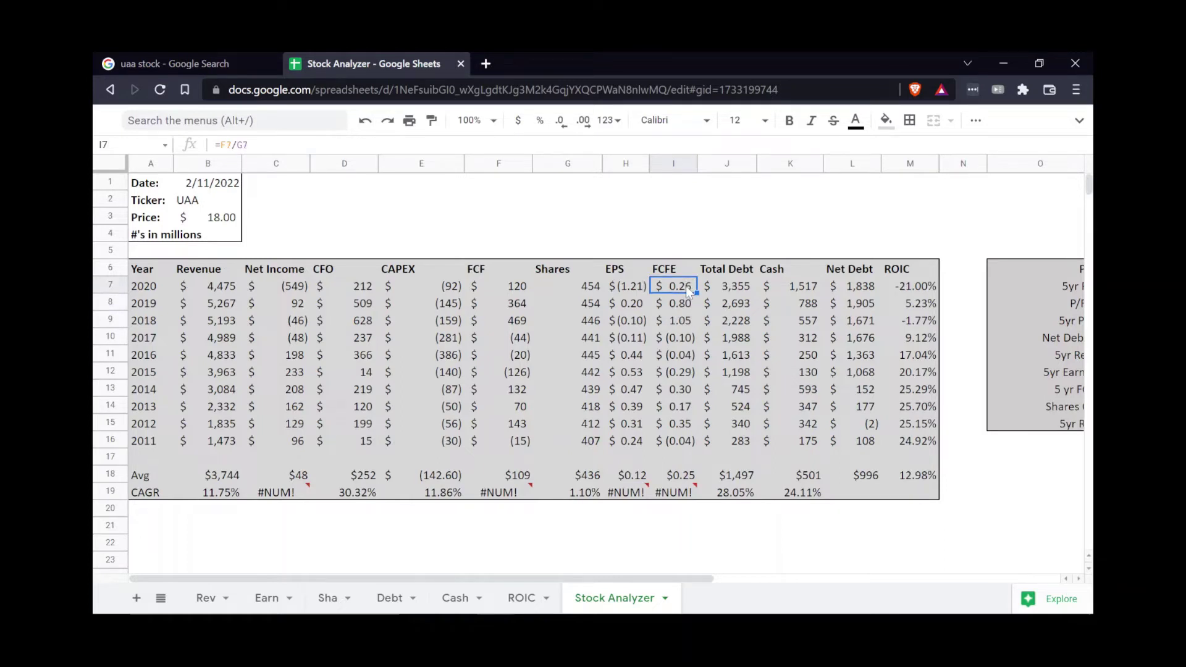
click(685, 339)
drag(688, 362, 687, 370)
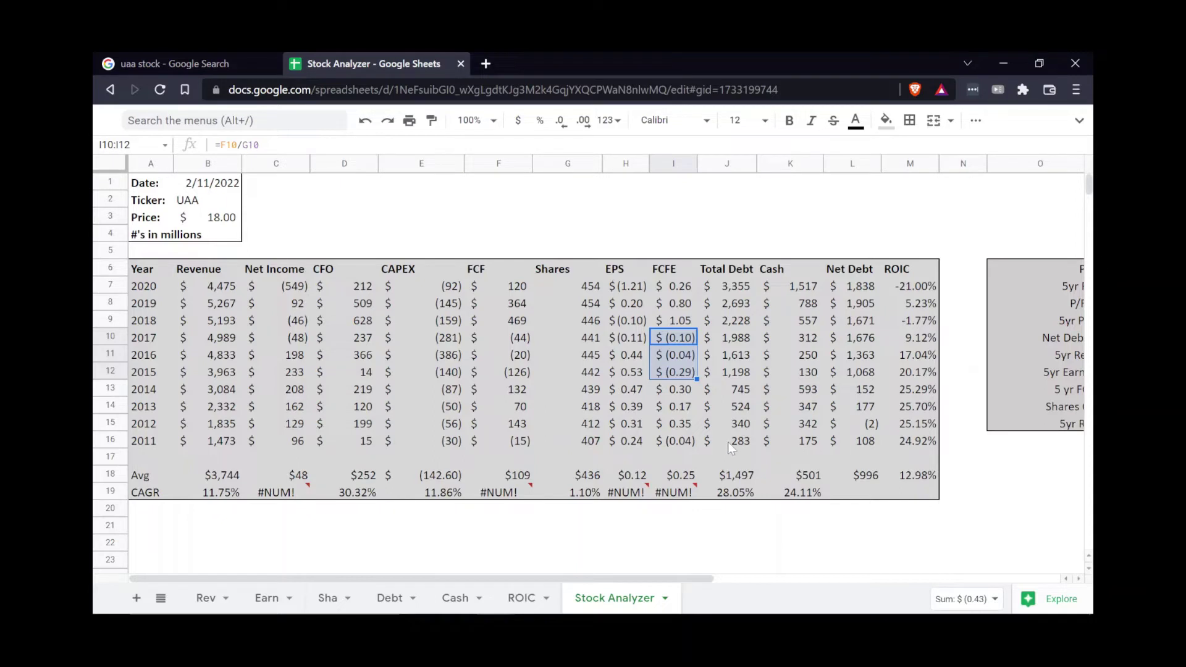
Compare the Total Debt and Cash columns for 2011 to 2020, including the debt CAGR and the 2015 to 2017 debt.
drag(728, 442, 715, 288)
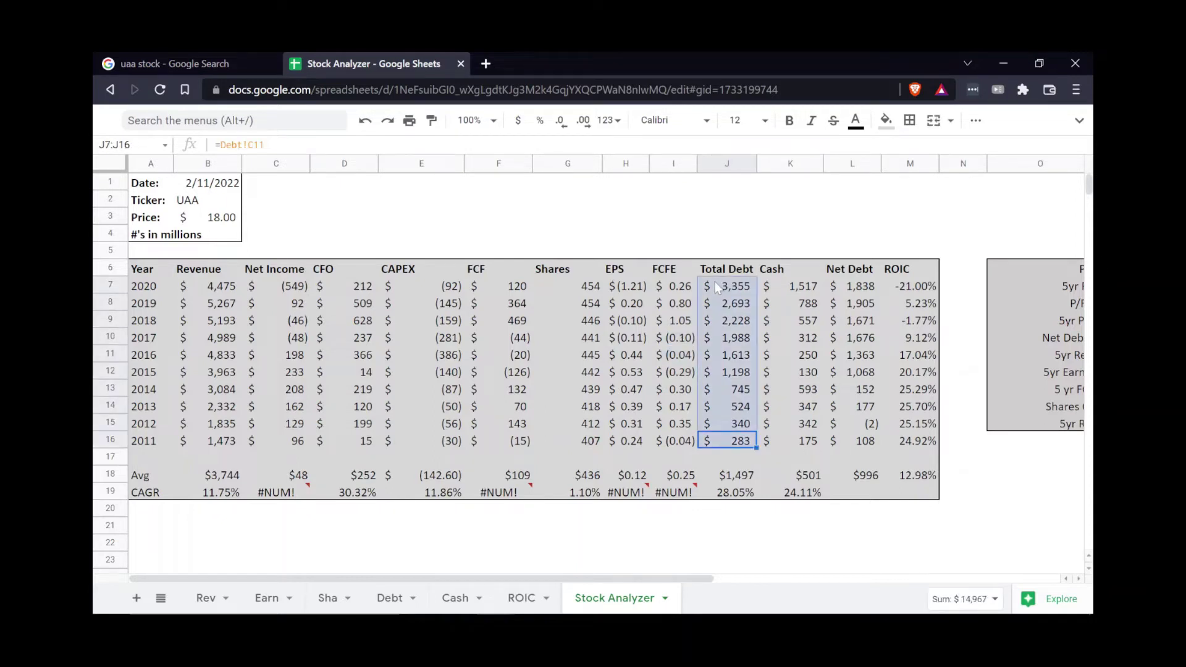
click(724, 494)
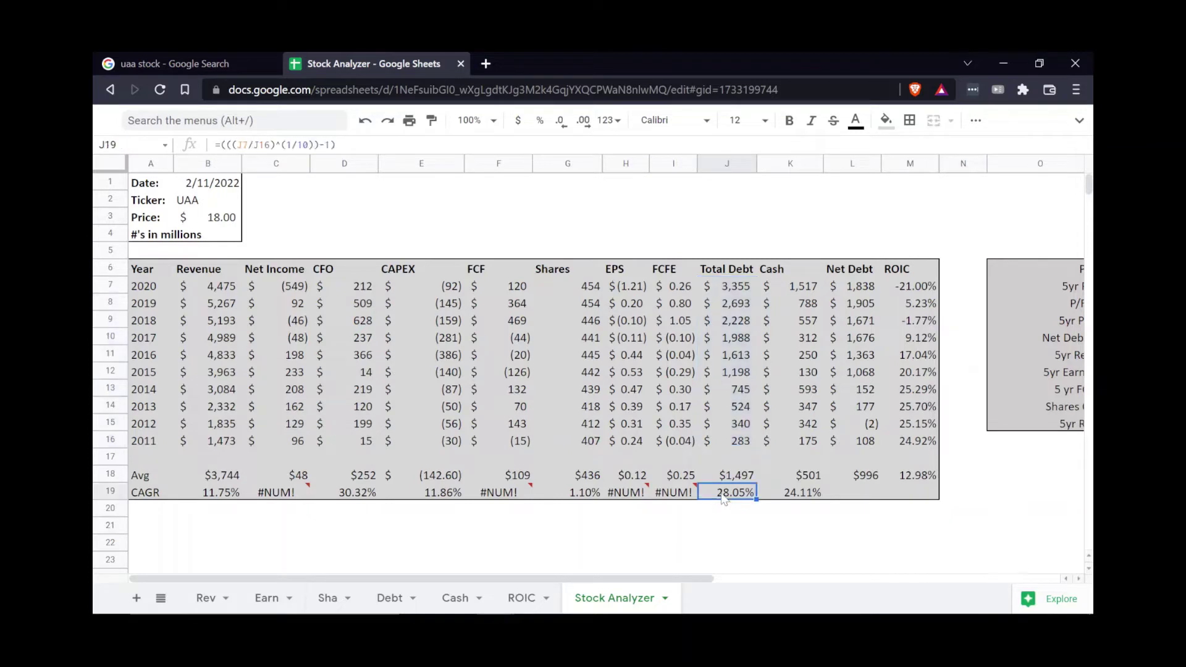
drag(801, 442, 797, 287)
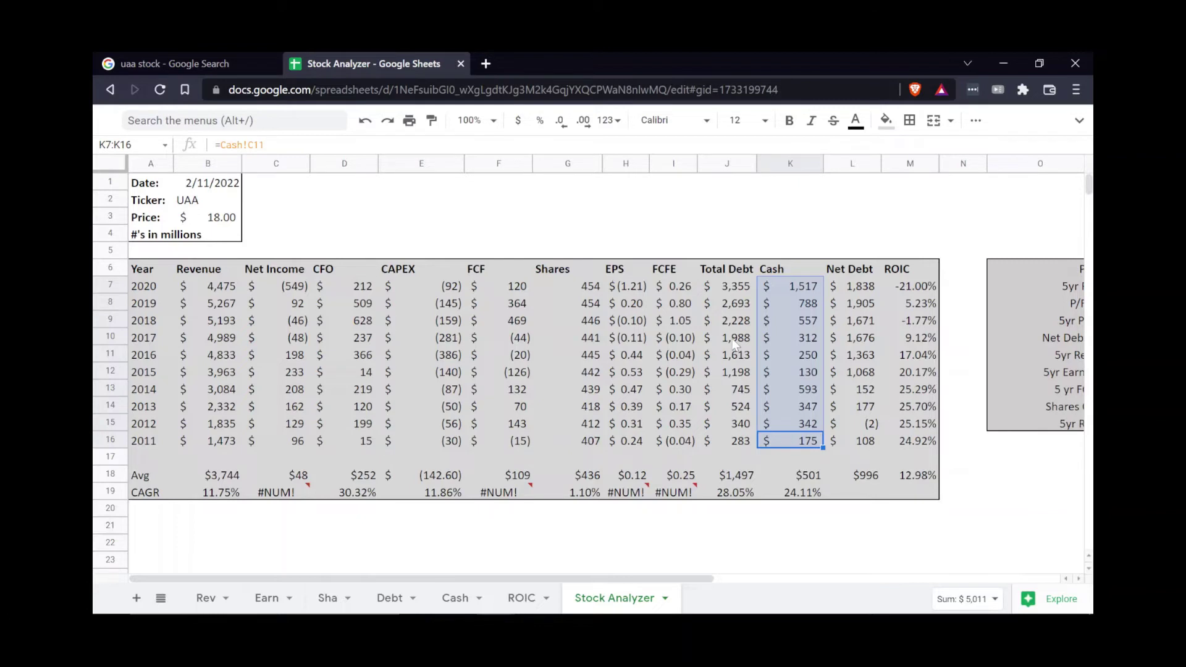
drag(735, 344, 735, 370)
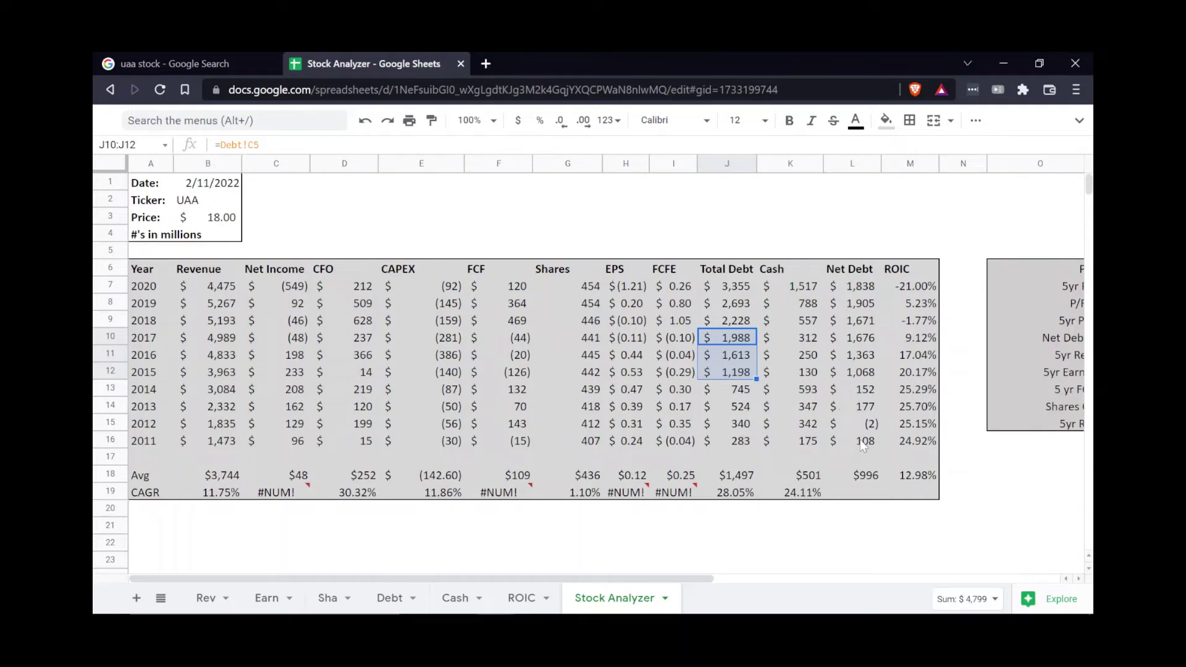
Review the Net Debt and ROIC columns, ending with the full 2017 to 2020 rows highlighted.
drag(858, 441, 858, 406)
drag(860, 360, 862, 287)
click(862, 287)
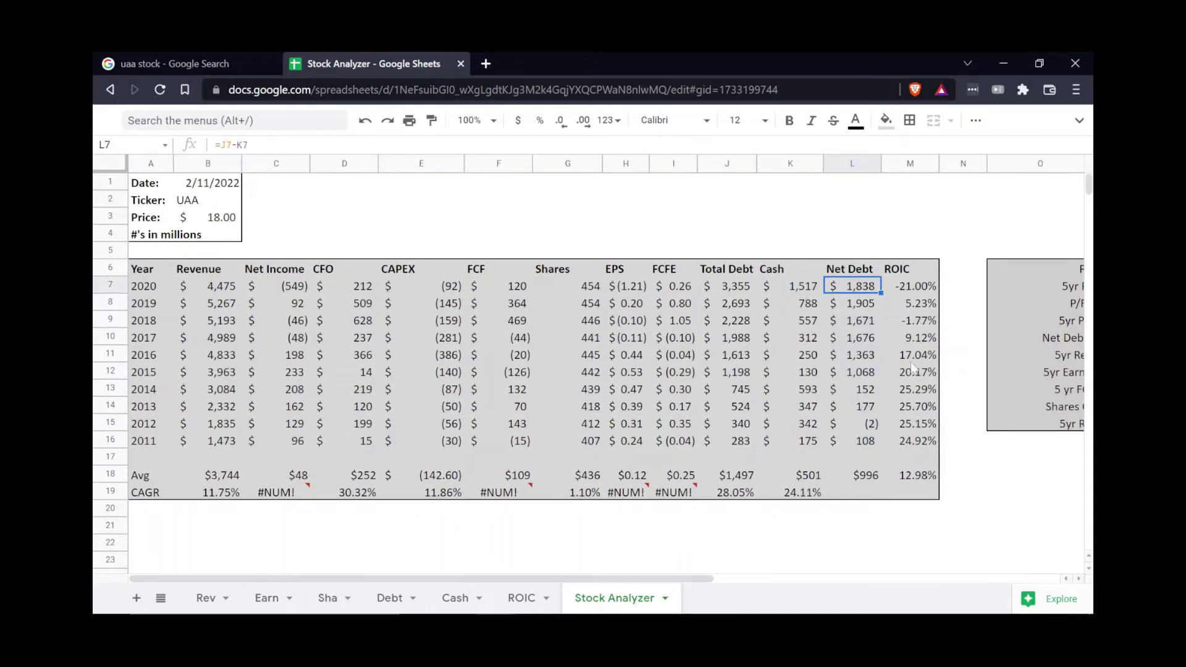
drag(908, 443, 920, 296)
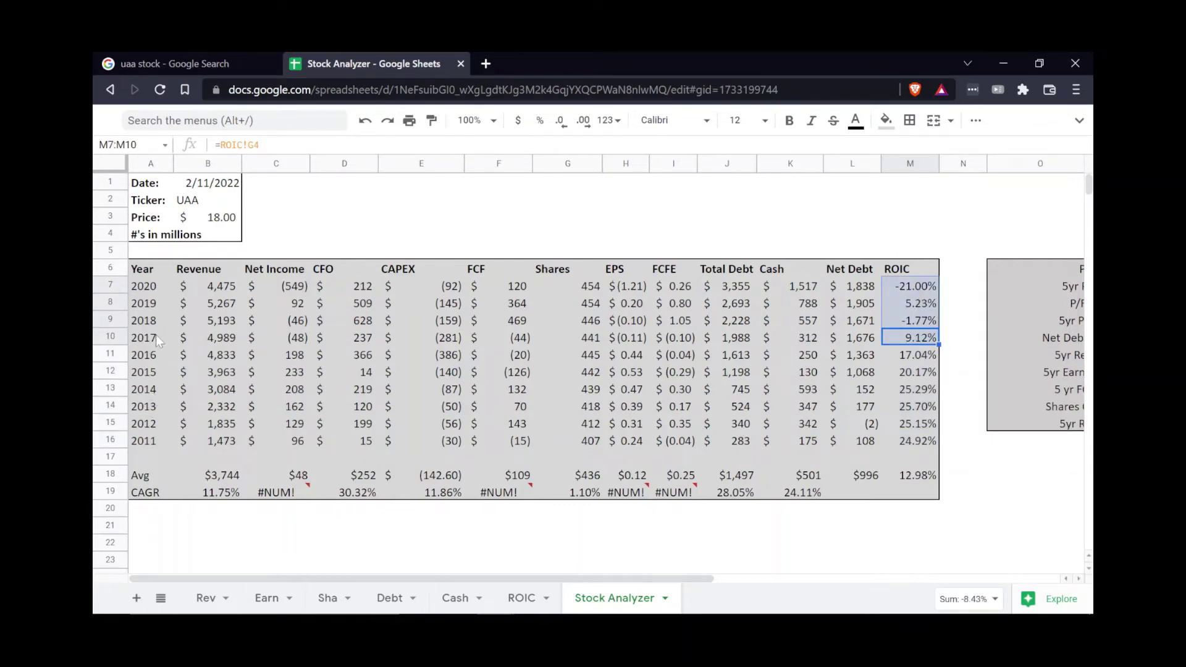
drag(153, 338, 919, 294)
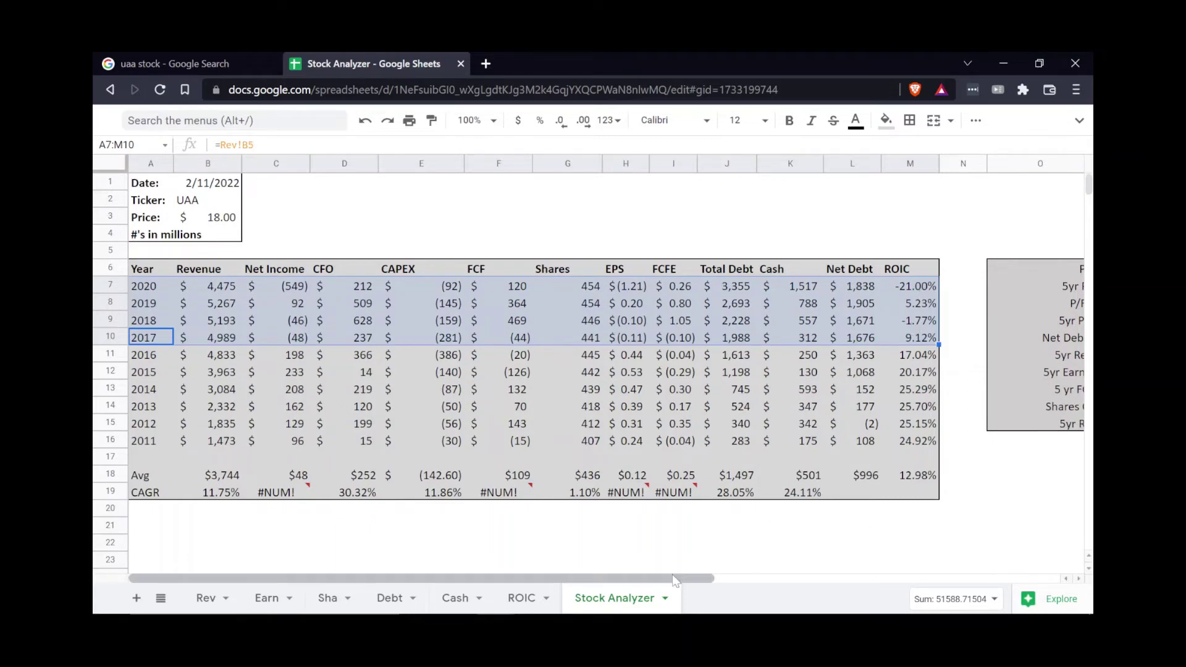
Examine the valuation checklist from PE and P/FCF through net debt to five-year revenue, earnings and FCF growth.
drag(672, 577, 874, 554)
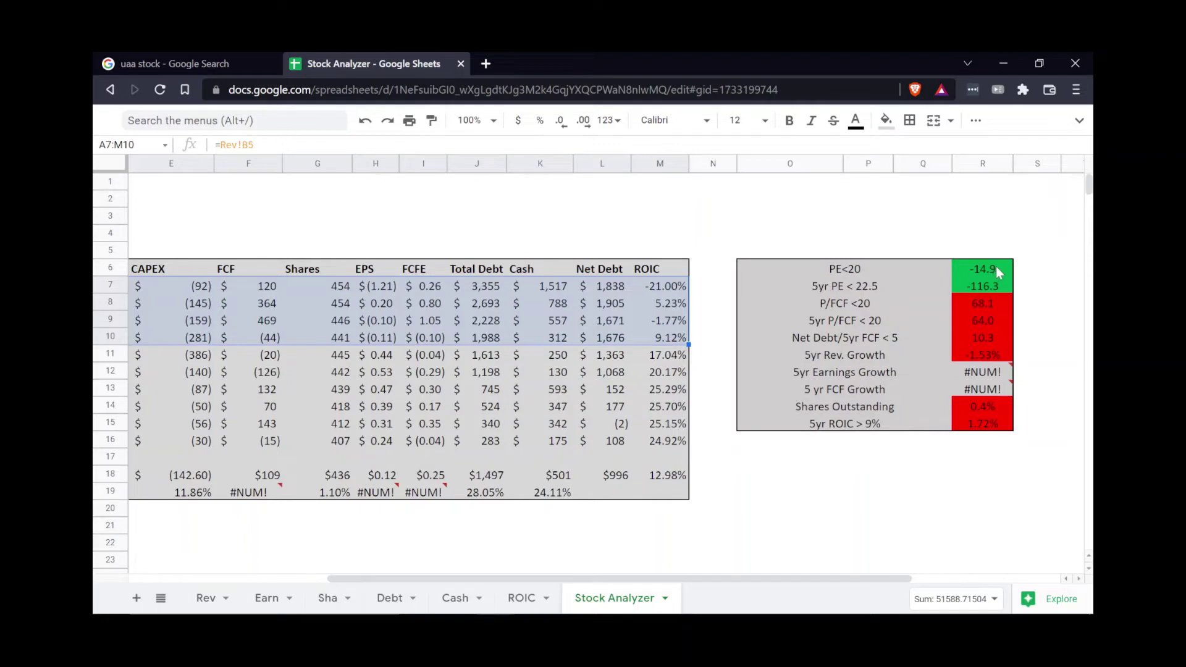
drag(995, 269, 996, 285)
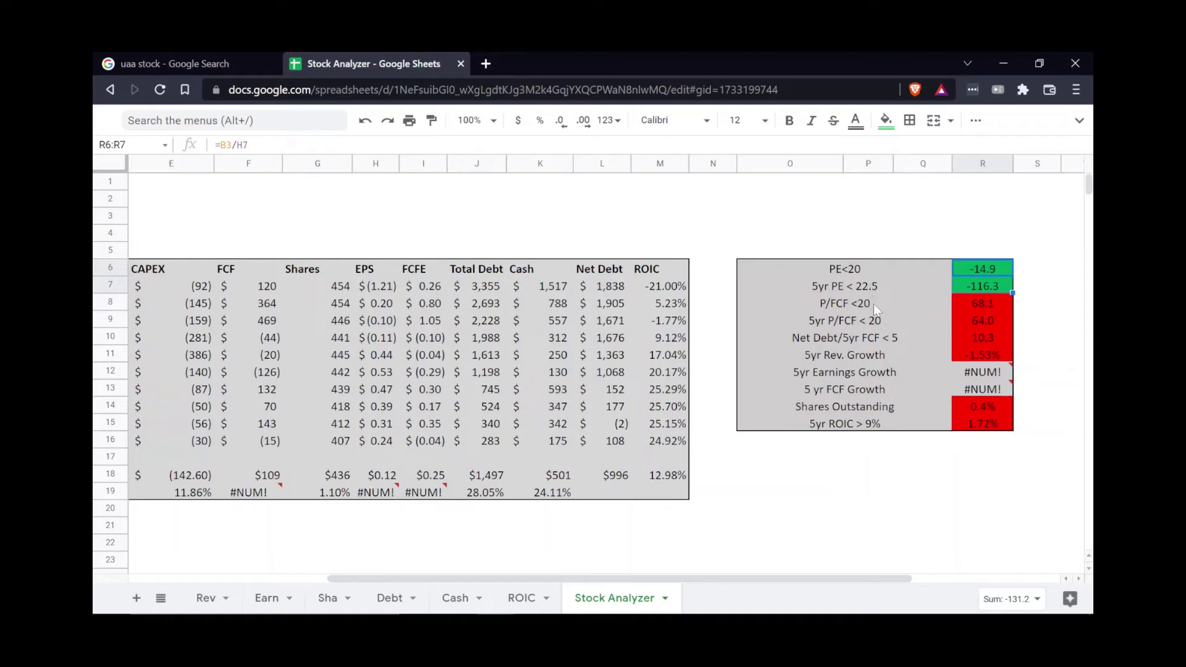
drag(873, 300, 876, 321)
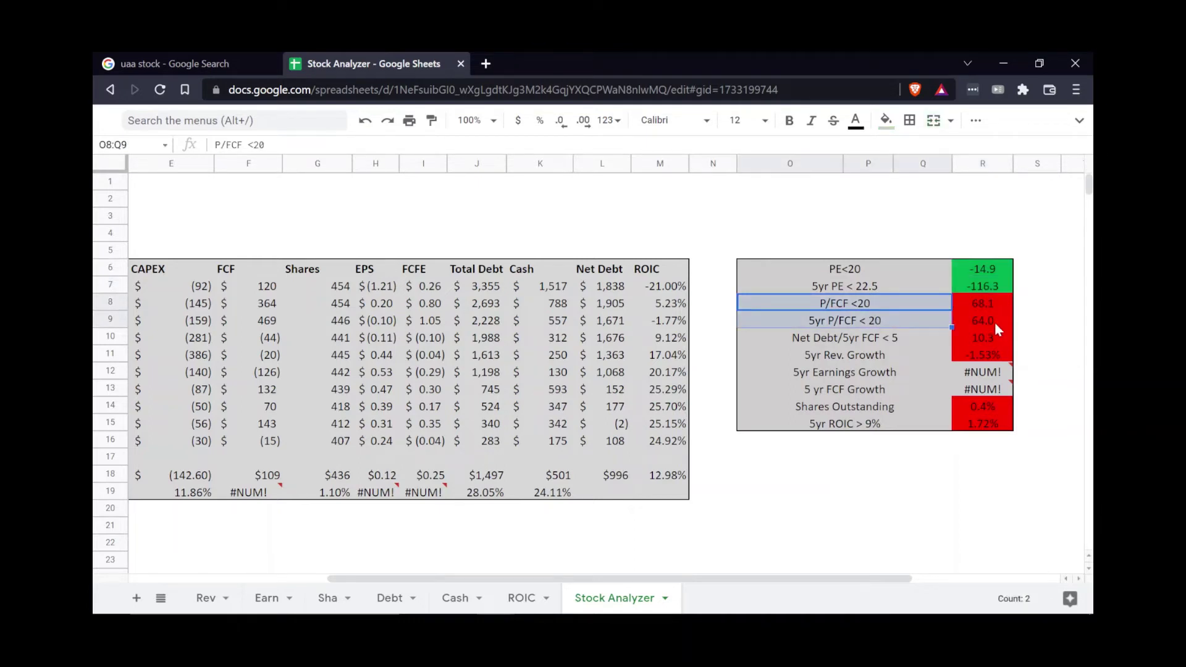
click(968, 340)
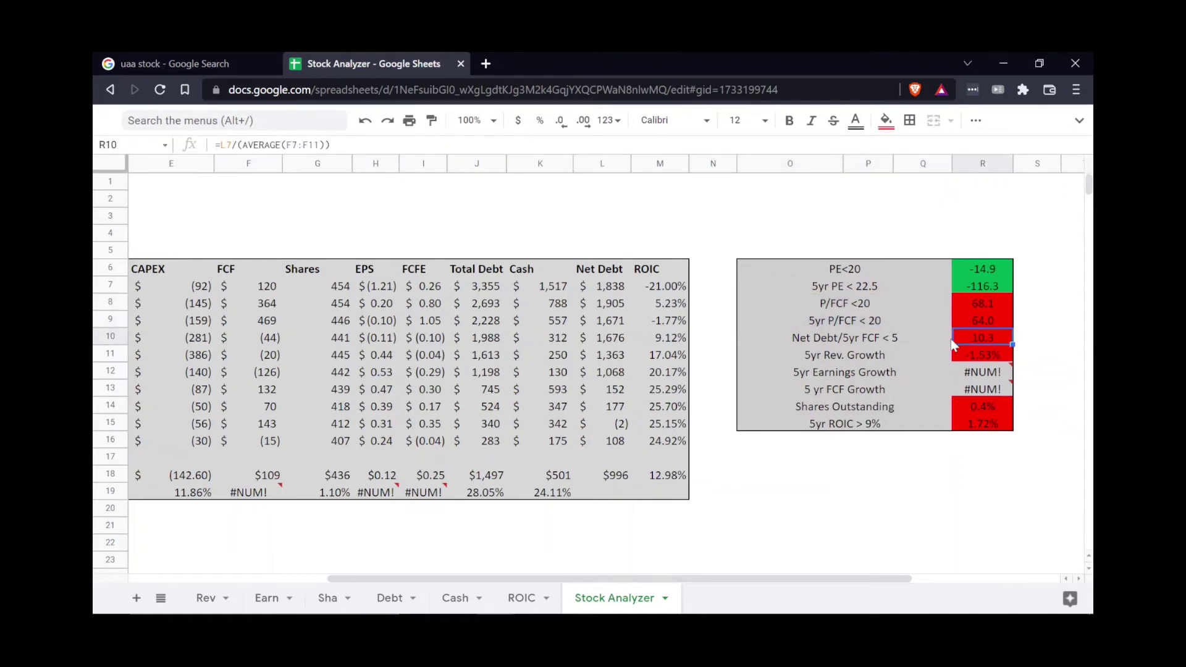
click(862, 359)
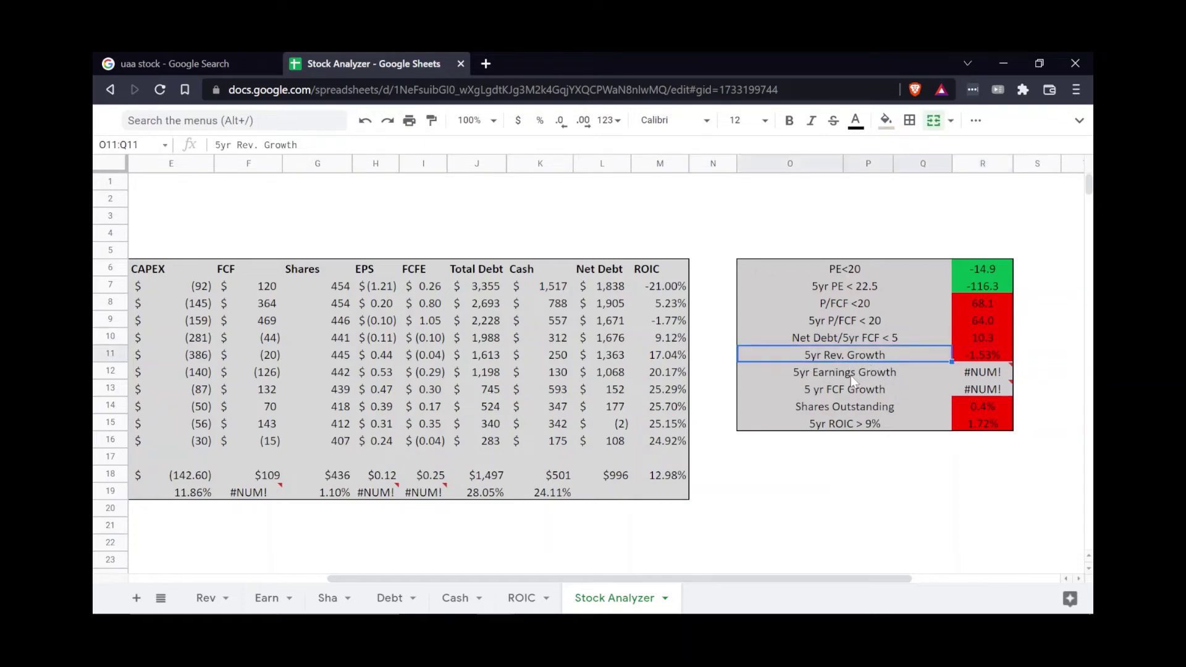
drag(851, 373, 851, 391)
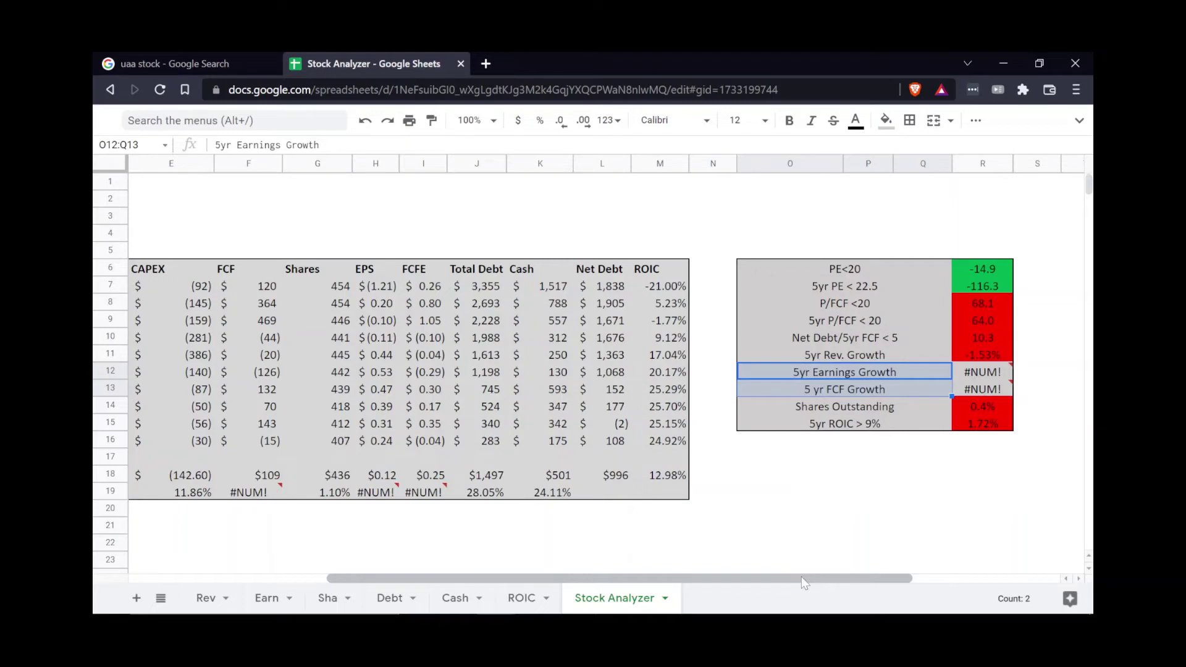
Check the valuation criteria against 2020 net income, free cash flow for 2011 and 2016, and 2020 ROIC.
drag(801, 576, 630, 589)
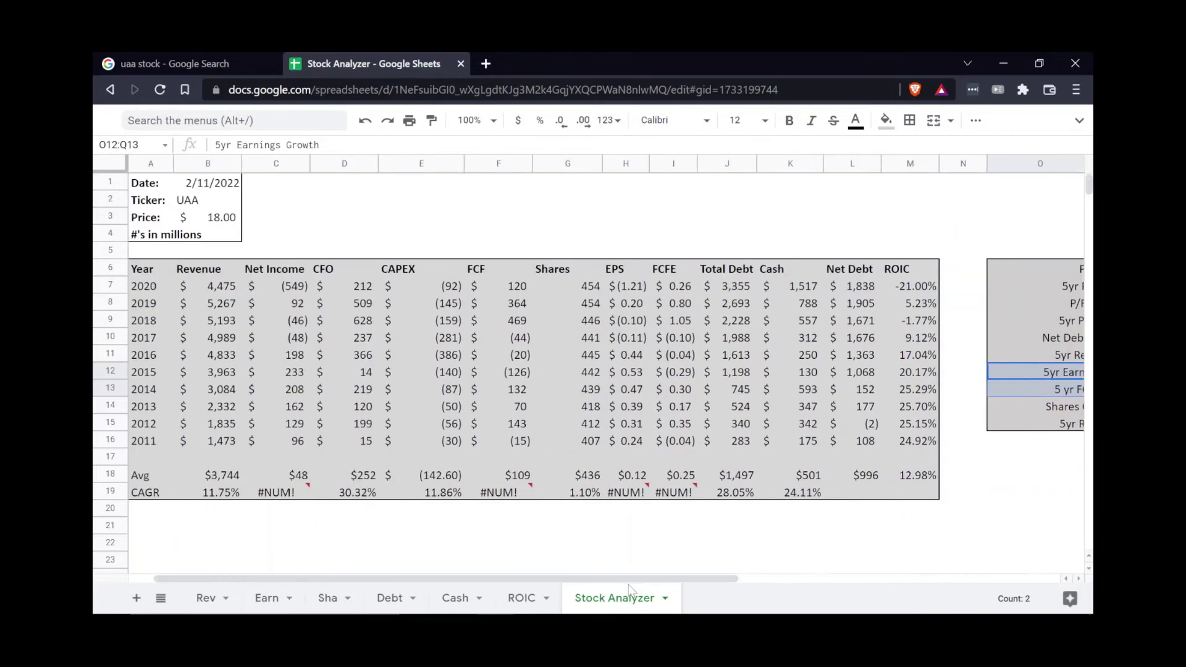
click(294, 287)
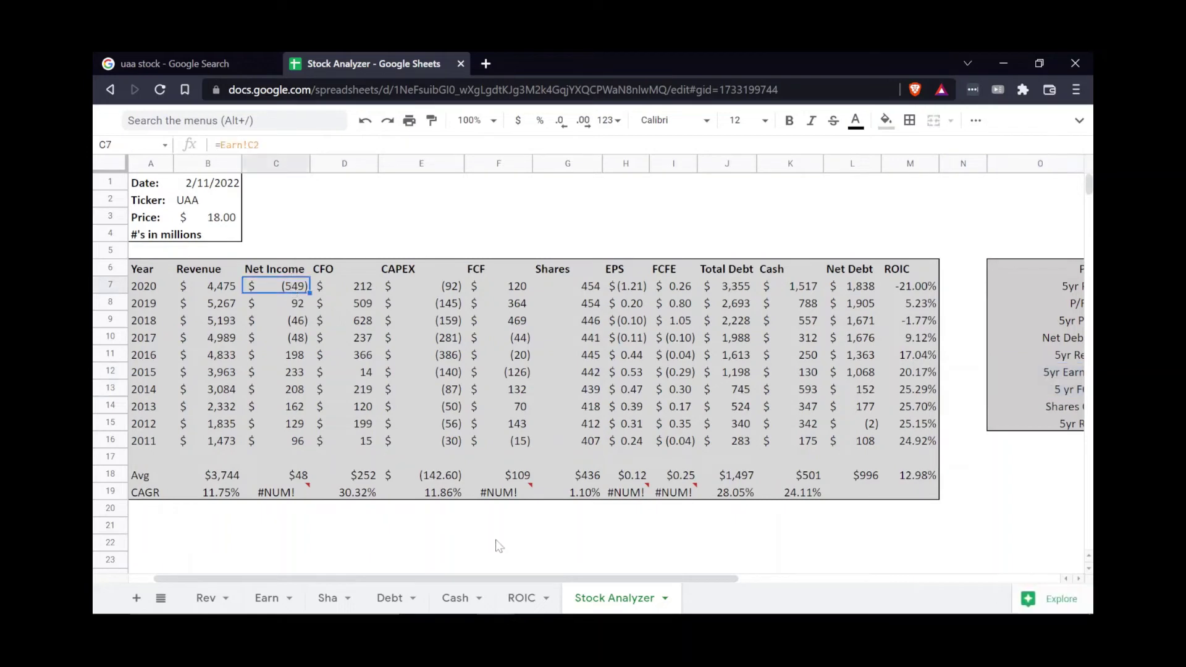
drag(534, 577, 609, 574)
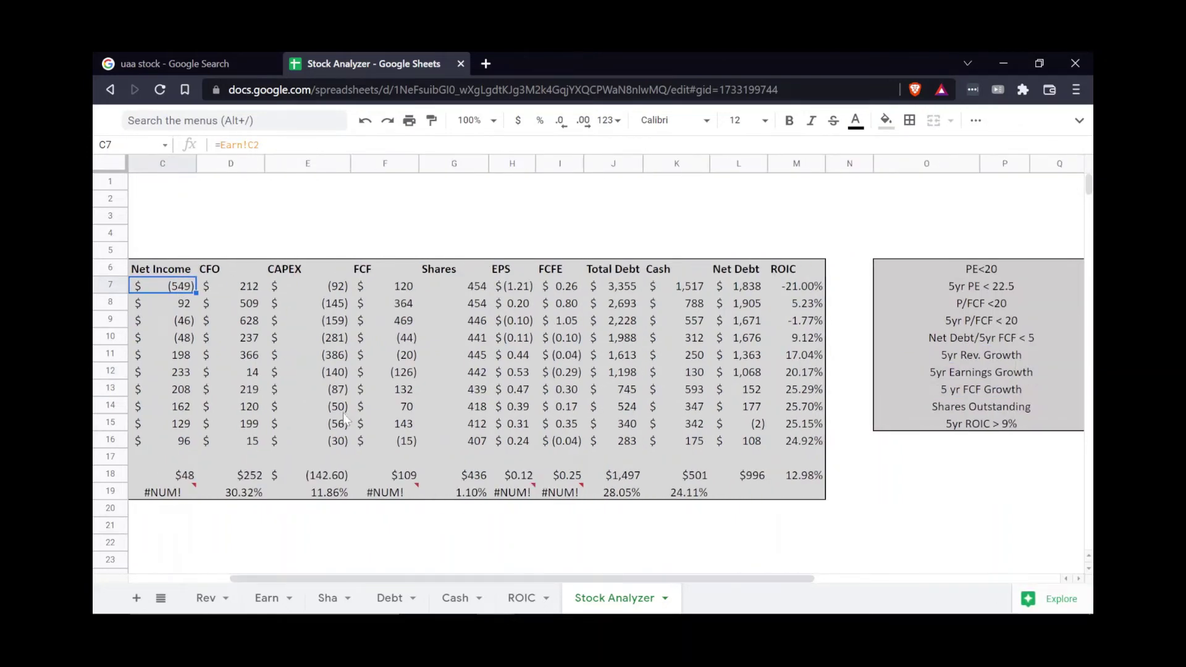
click(393, 442)
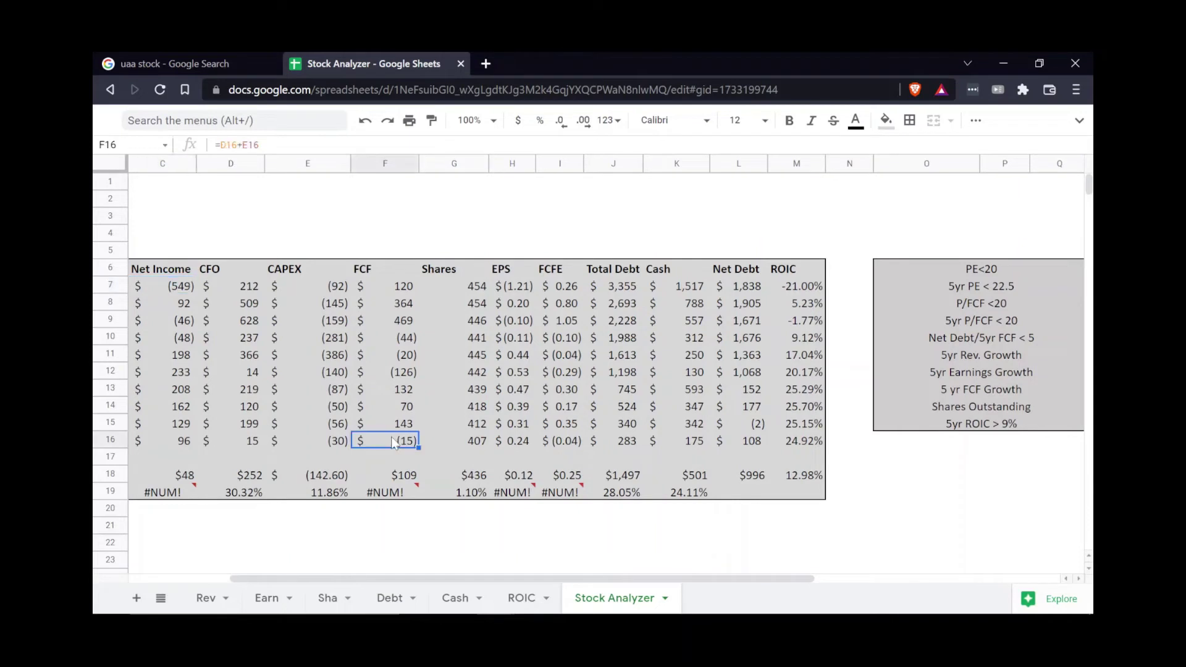
click(396, 355)
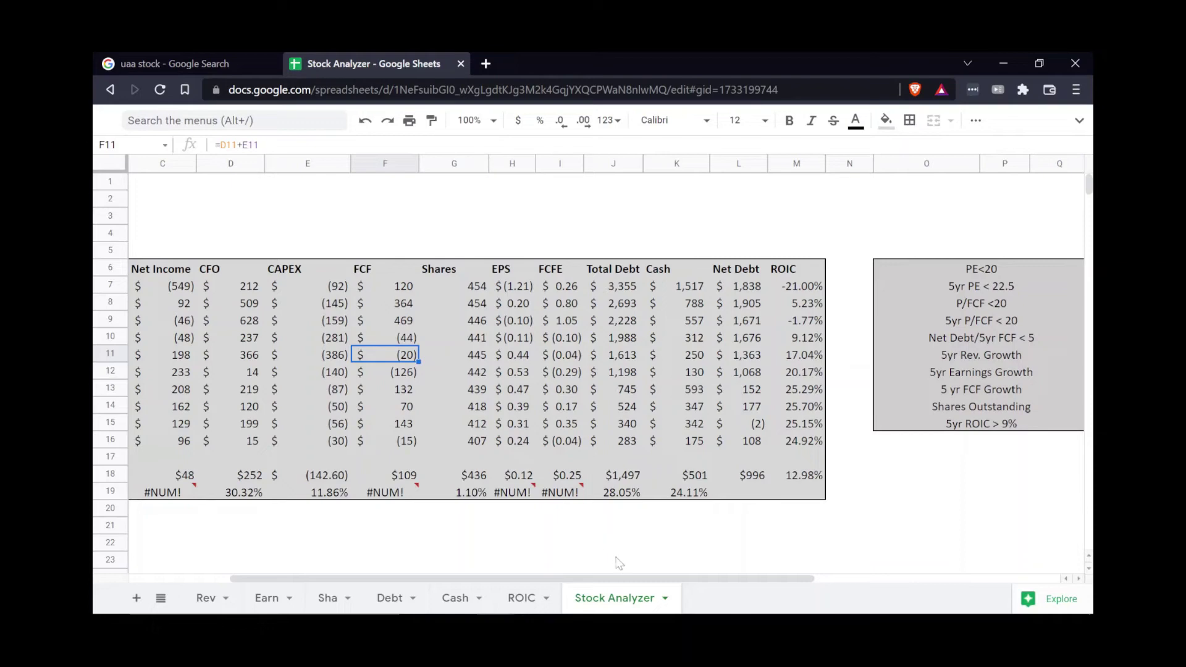
drag(619, 577, 690, 567)
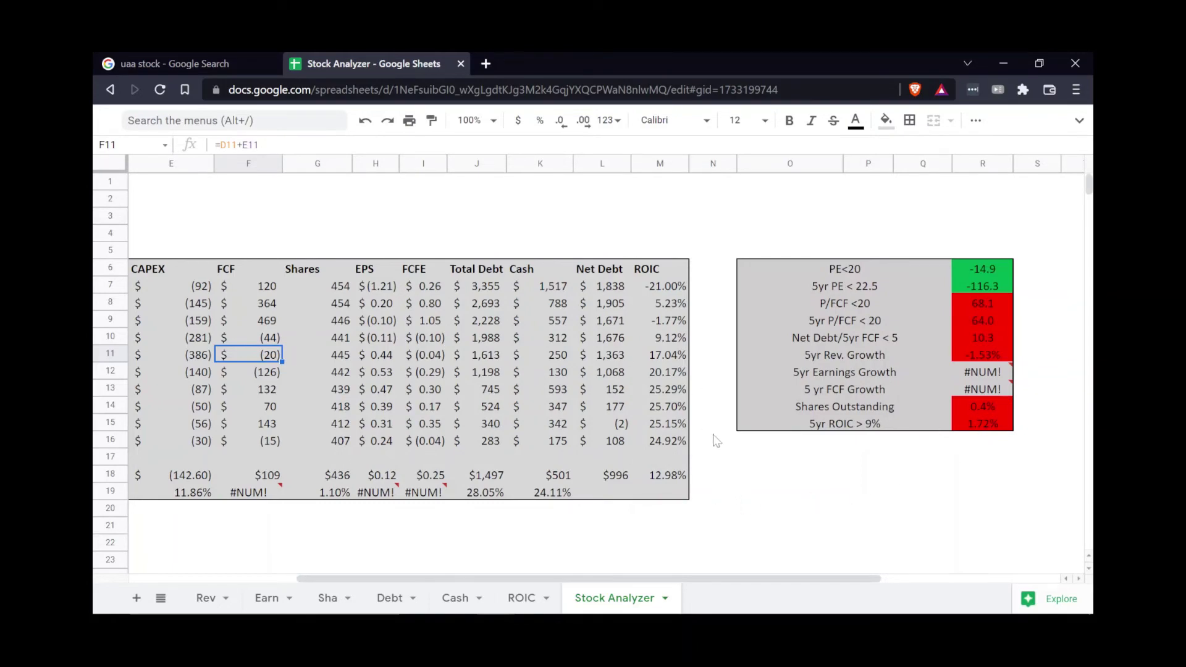
click(669, 288)
Review the FCF and earnings forecasts through 2030, checking the current and 2021 earnings inputs.
scroll(739, 539, down, 5)
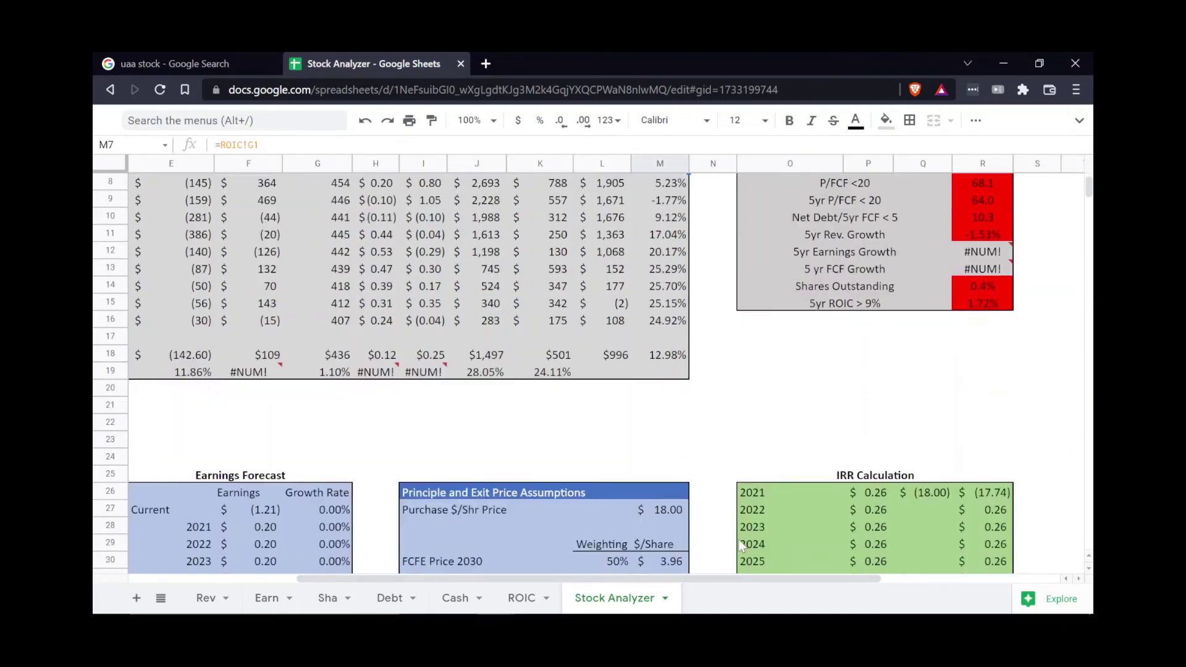
drag(710, 578, 544, 578)
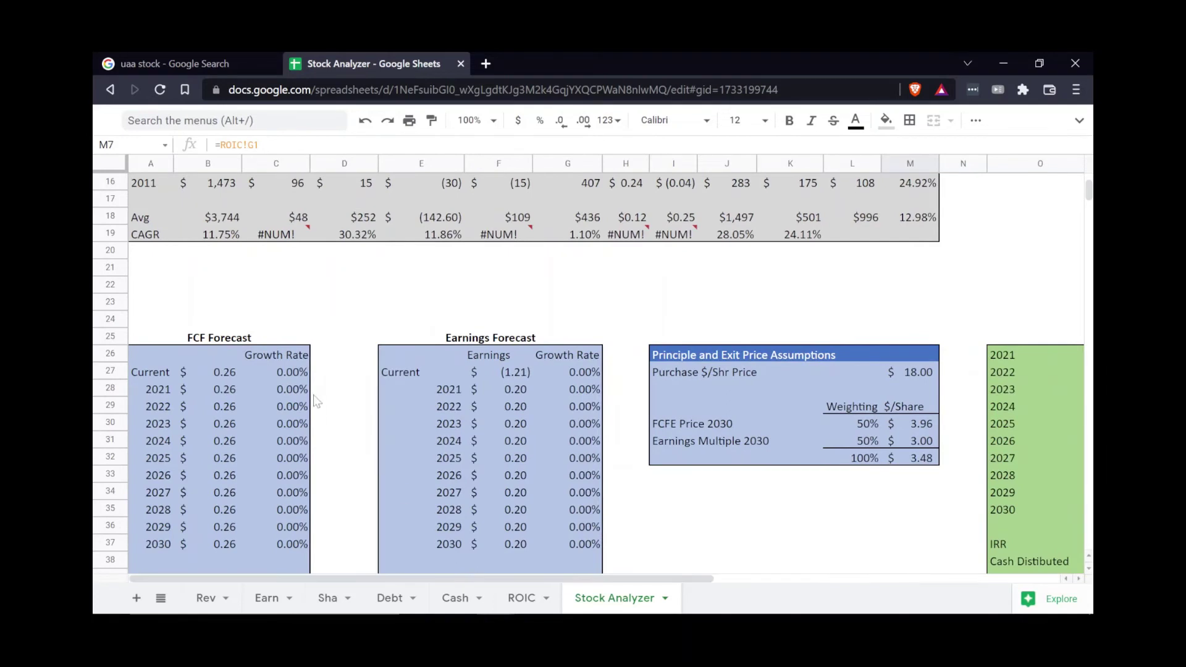
scroll(339, 398, down, 2)
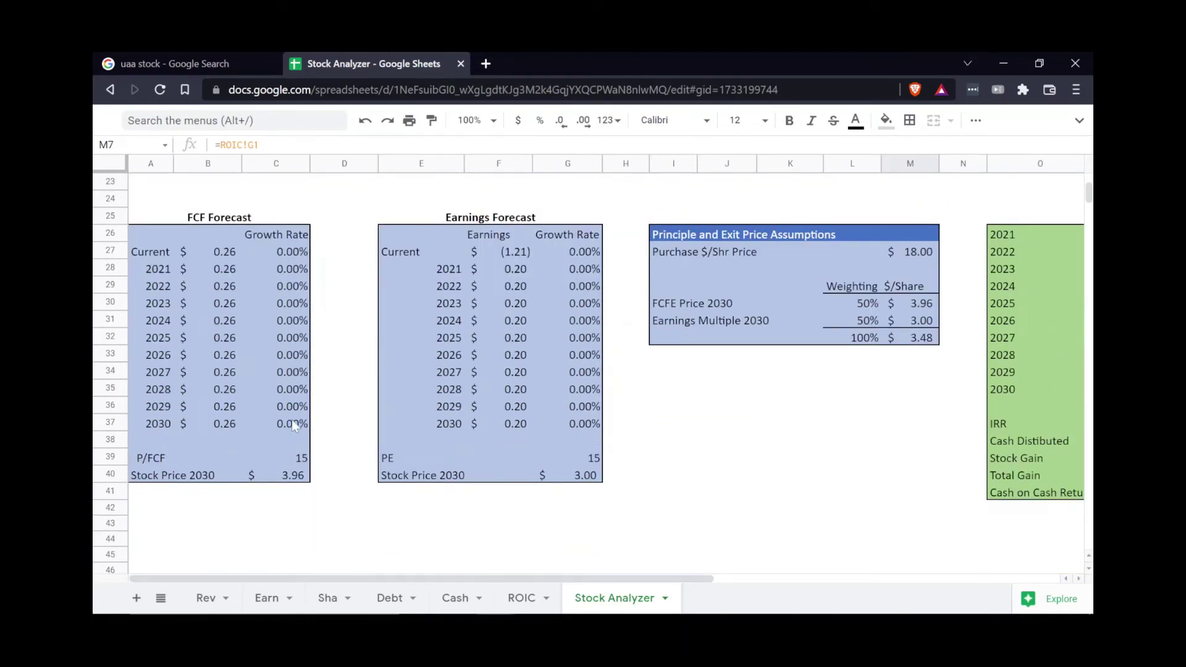
click(519, 257)
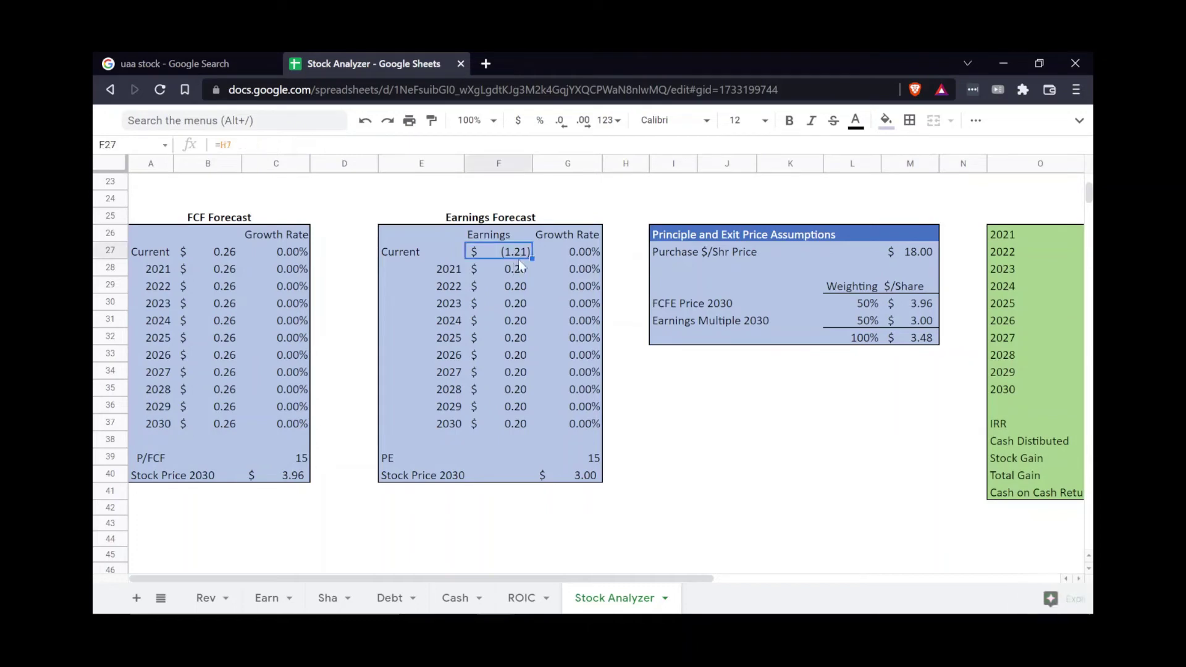
click(519, 268)
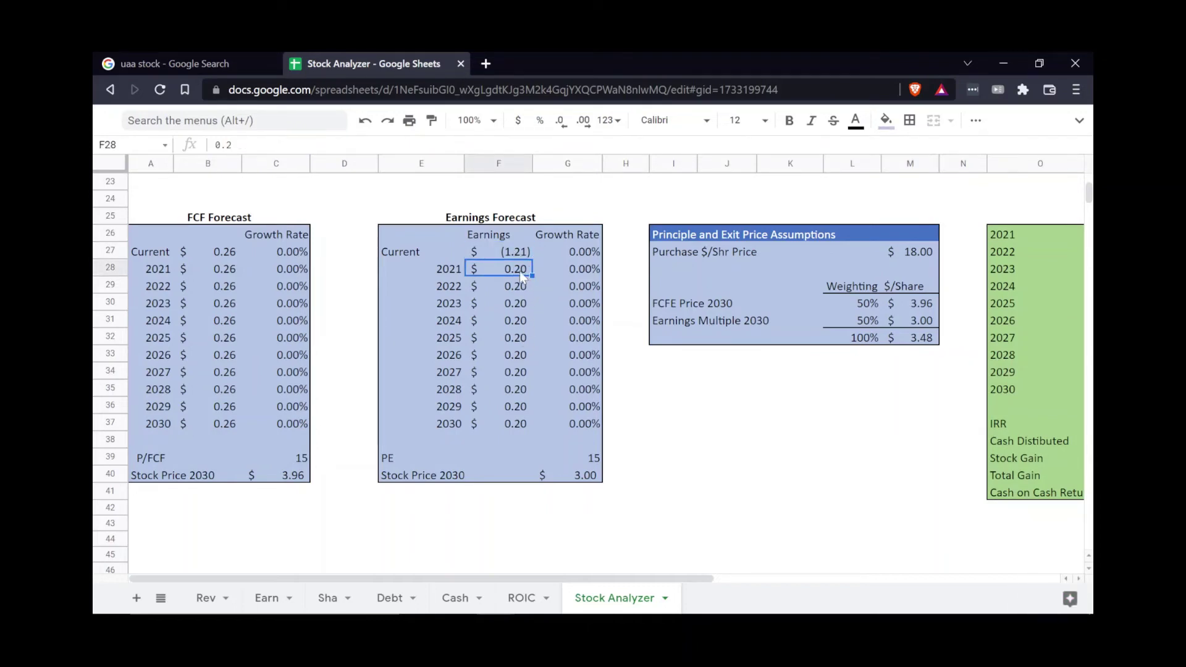
Compare the earnings forecast with the historical net income for 2011 and 2019 in the ten-year table.
scroll(523, 409, up, 7)
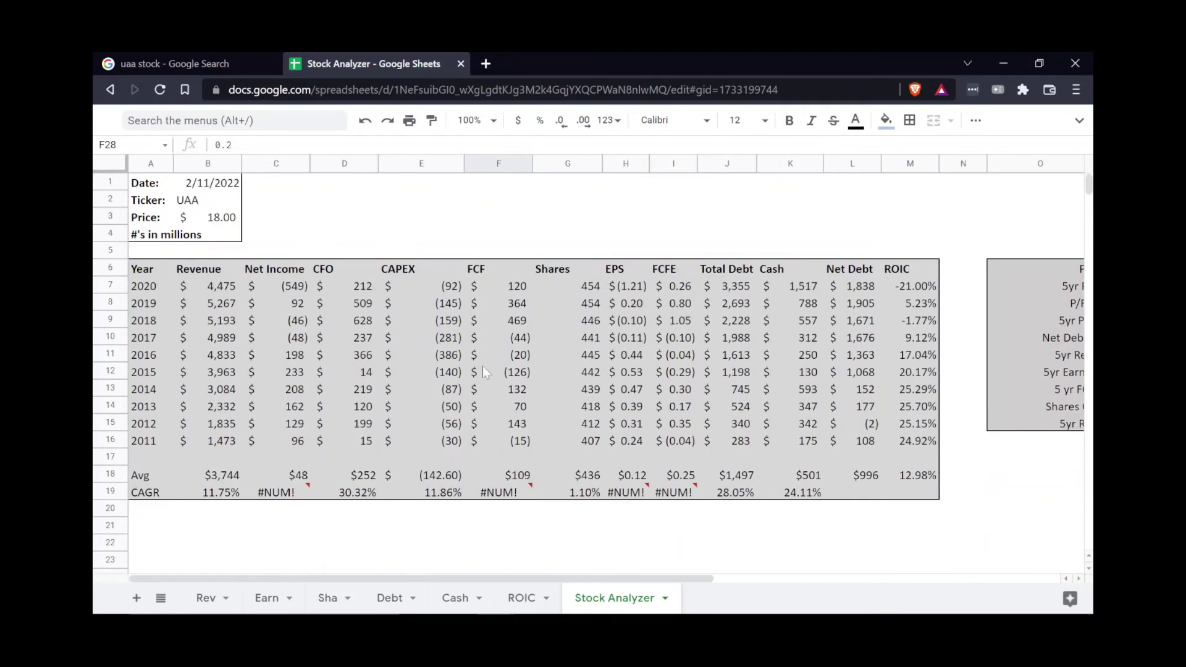
click(300, 439)
click(296, 307)
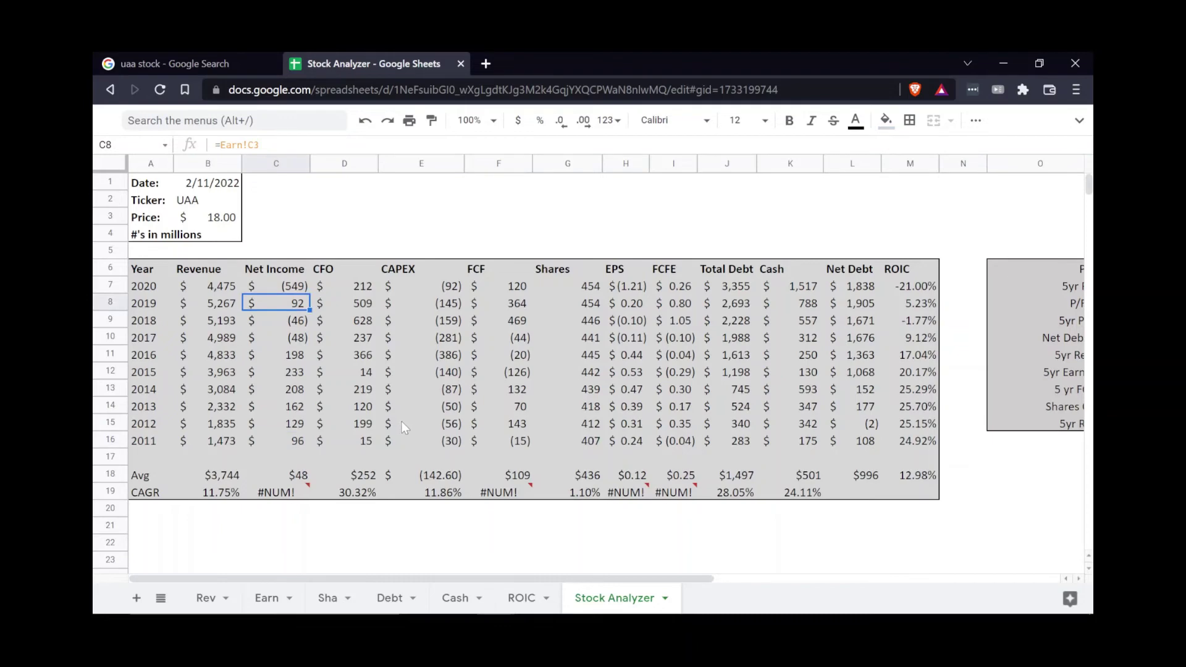
Review the purchase price per share in the exit price assumptions and the IRR formula in the IRR calculation.
scroll(401, 421, down, 6)
scroll(405, 426, down, 1)
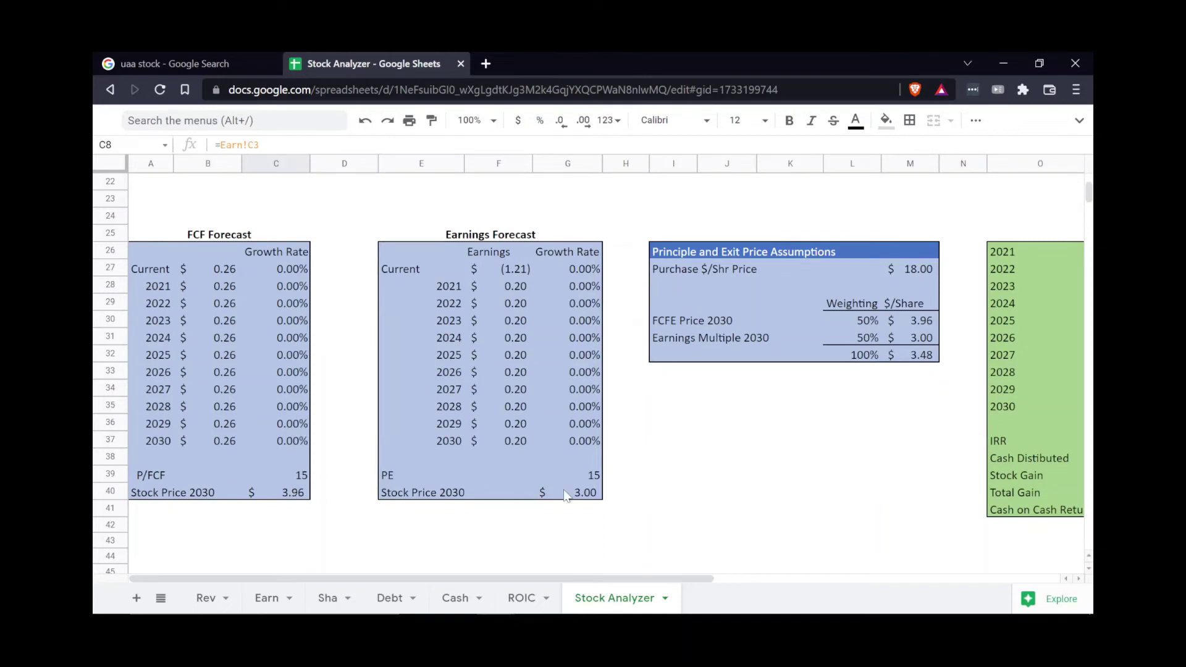
click(894, 280)
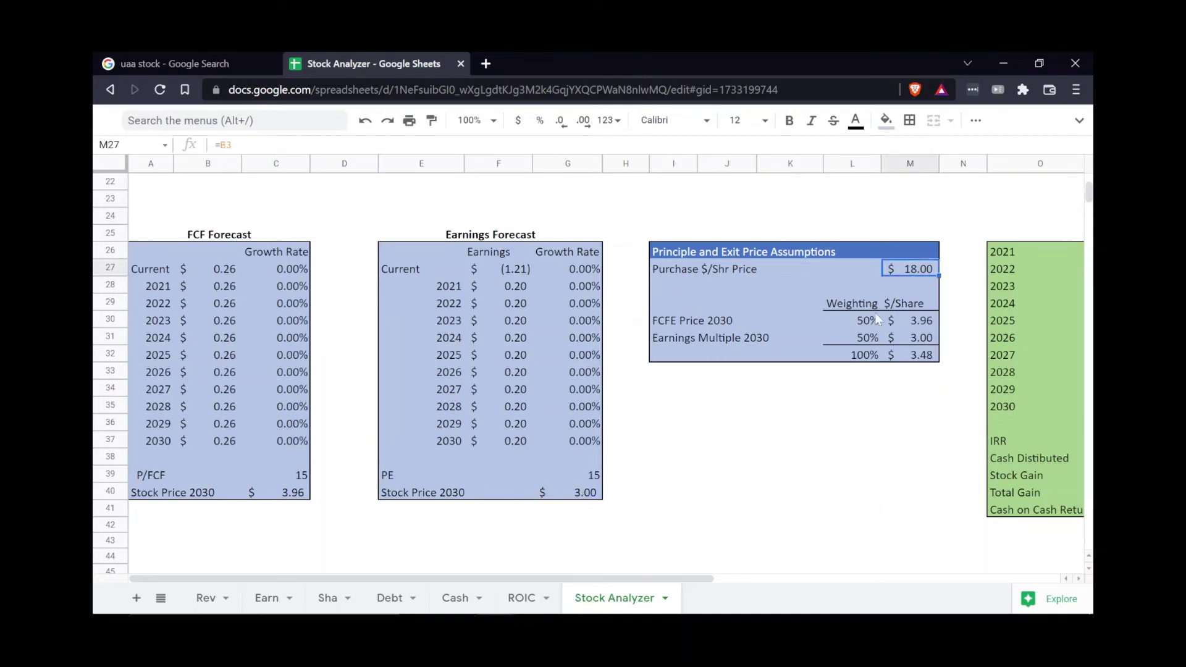
drag(680, 576, 893, 581)
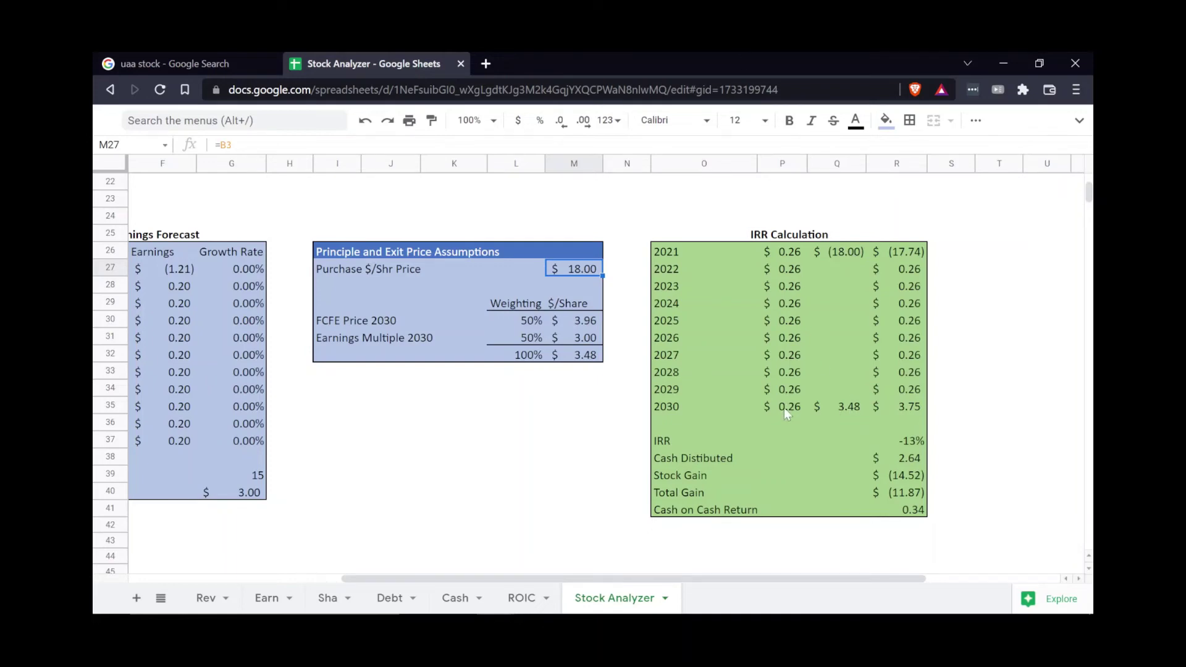
click(913, 440)
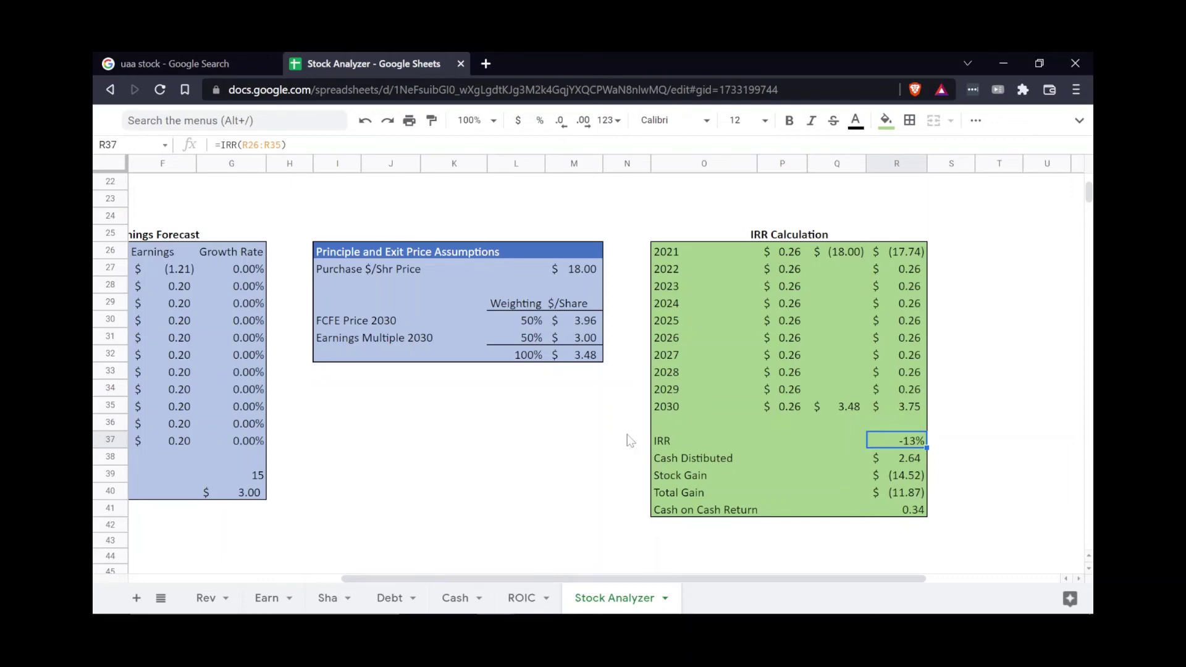
Try a purchase price of $4.00 per share in the exit price assumptions and check its effect on the IRR.
scroll(630, 440, up, 3)
scroll(608, 315, down, 2)
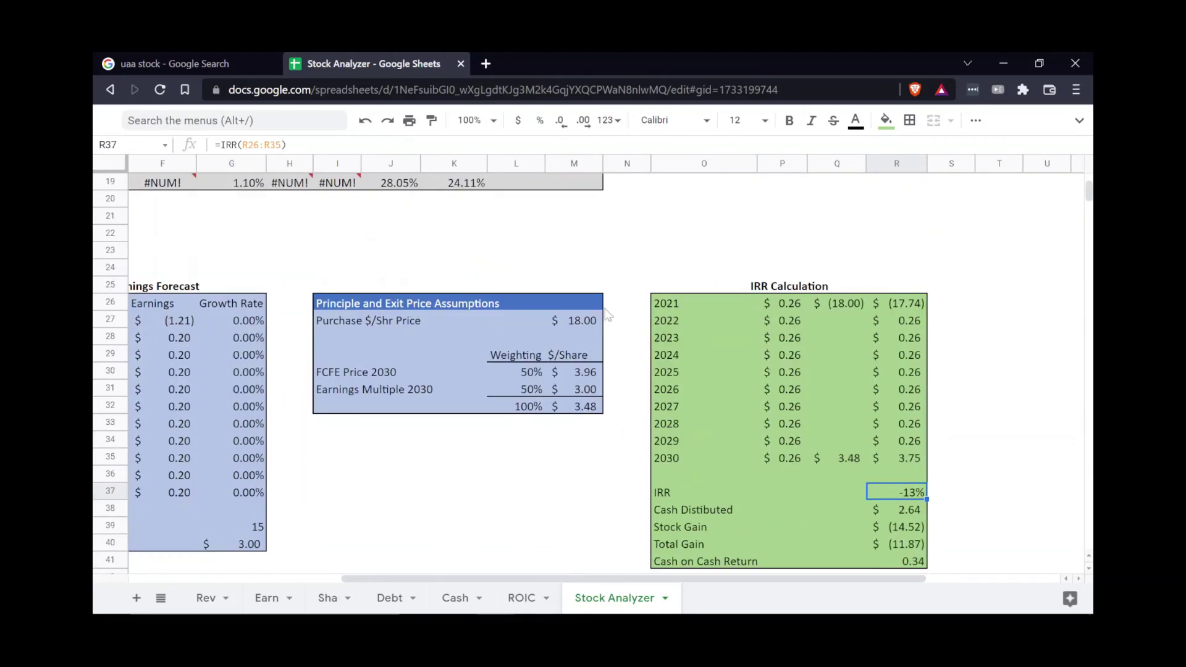
click(593, 319)
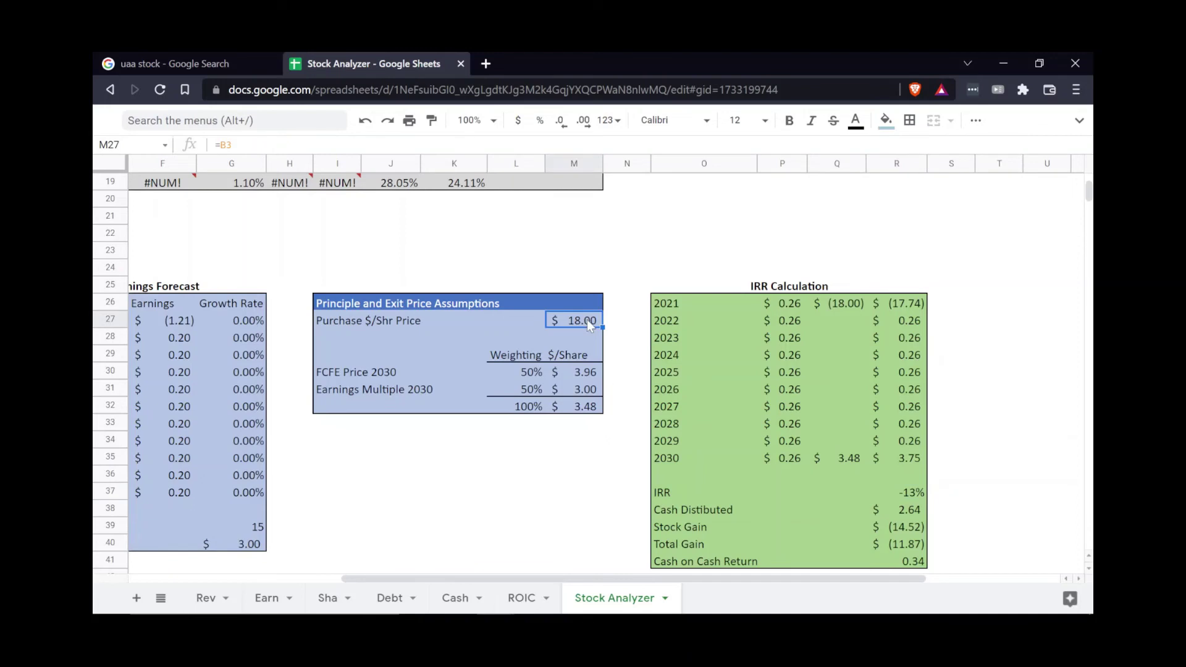
text(4)
key(Return)
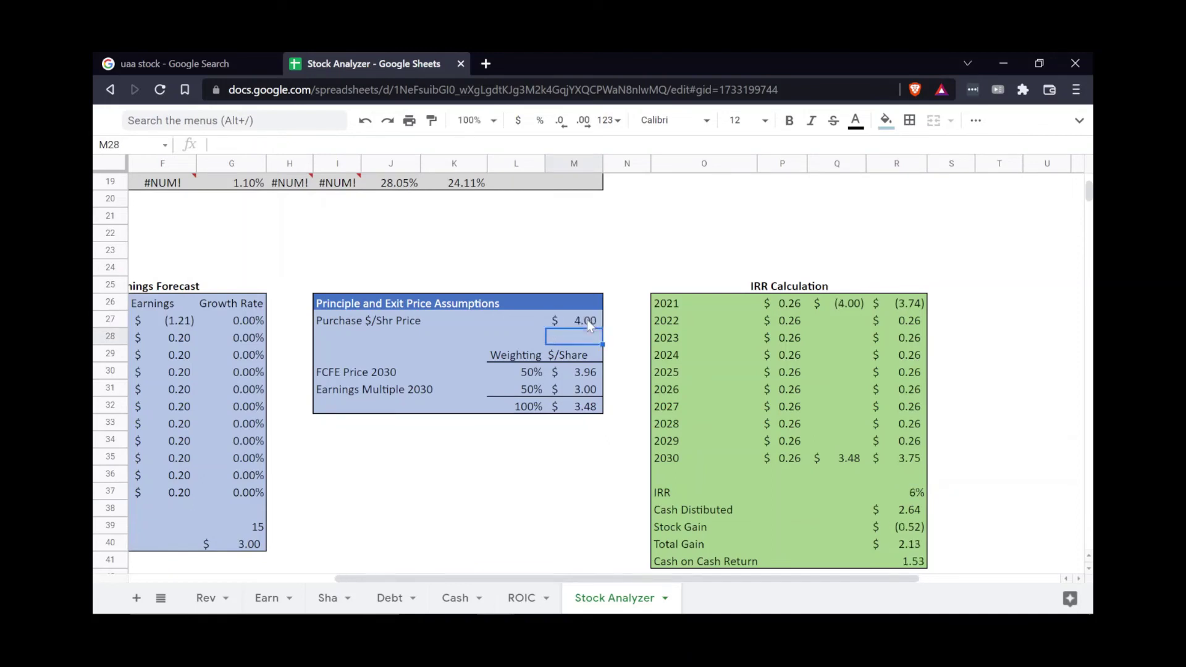
click(921, 494)
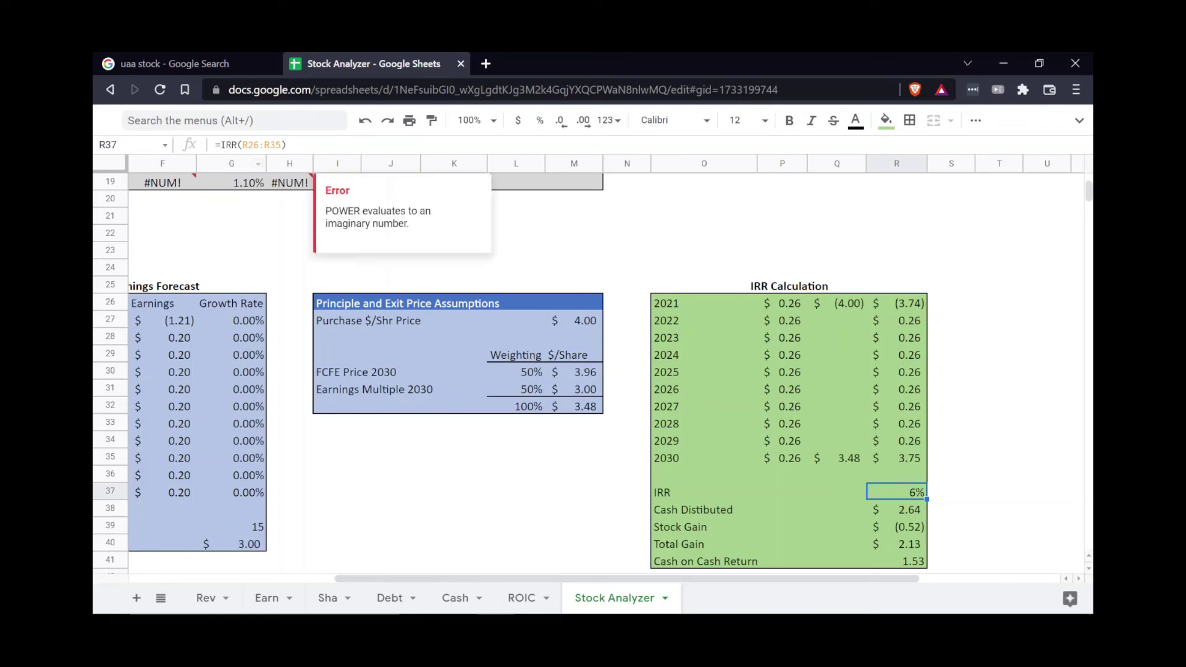
Undo the purchase price change and go back to the ten-year financial table.
click(365, 120)
click(630, 358)
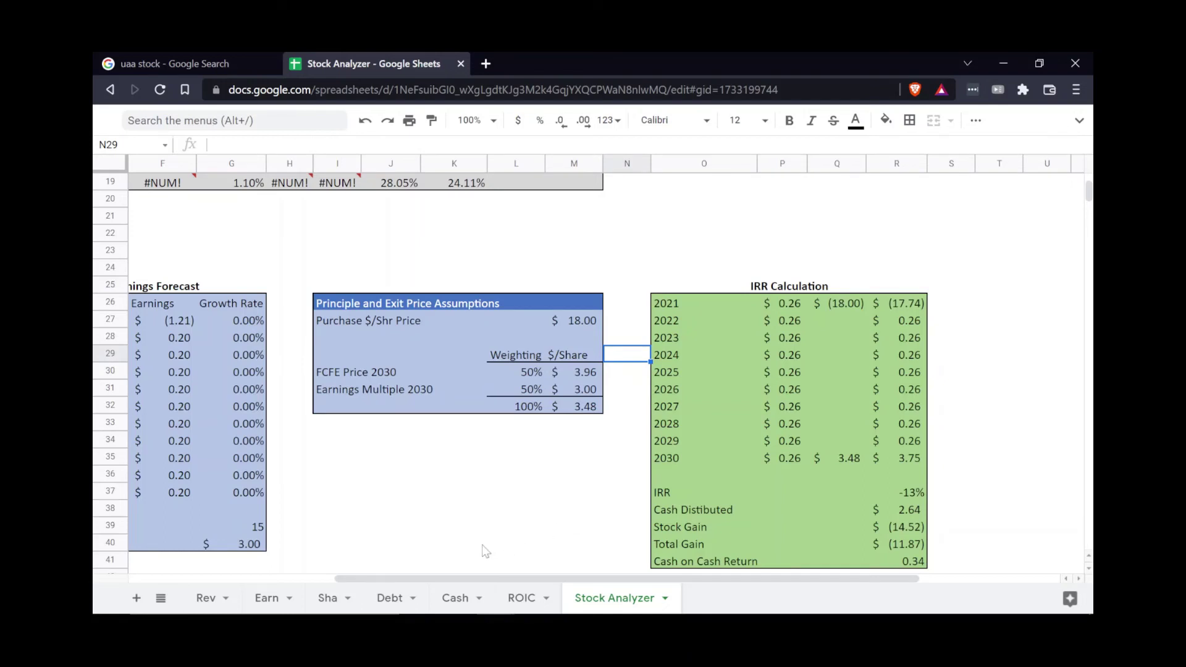
scroll(350, 432, left, 5)
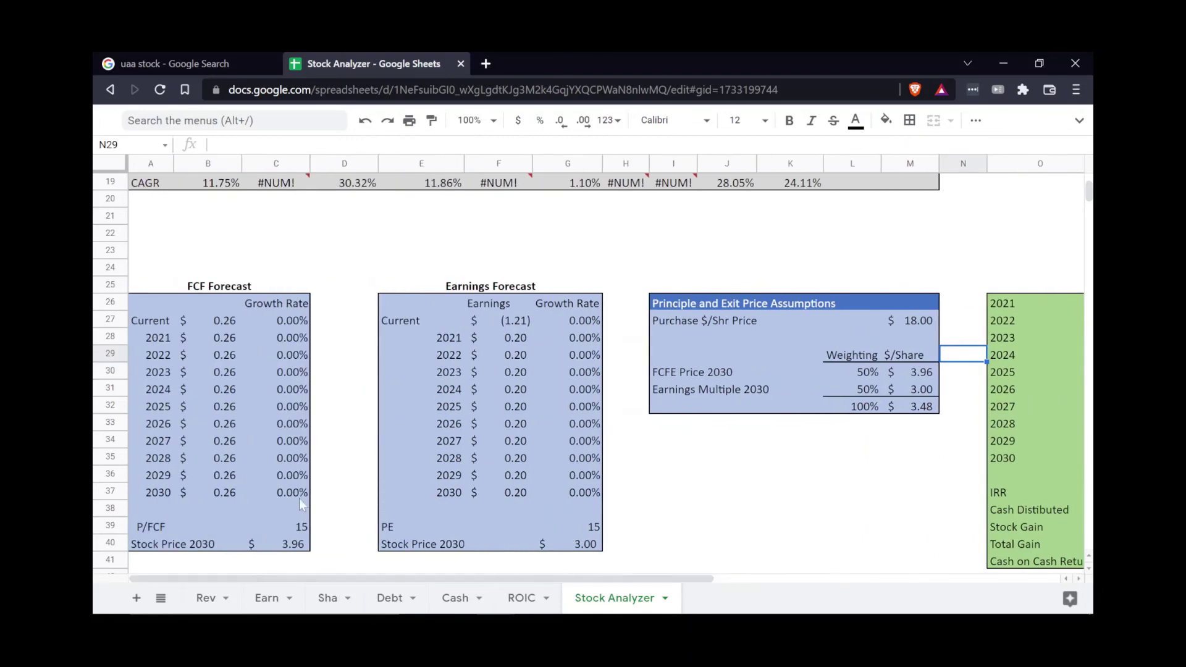
scroll(350, 428, up, 6)
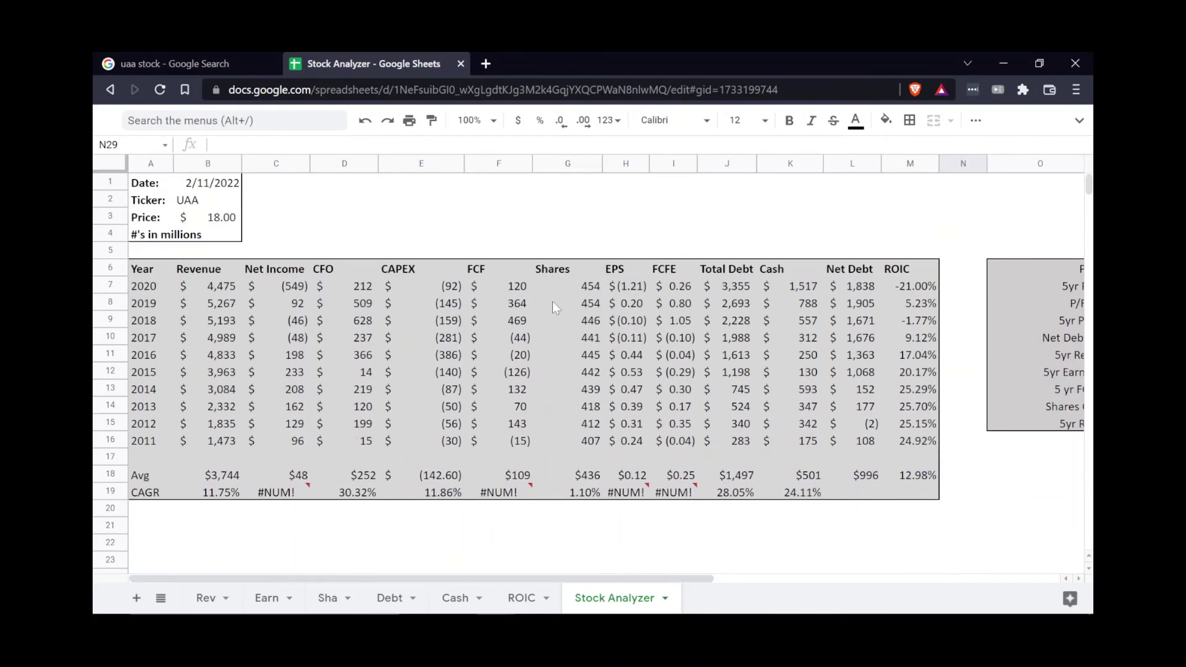